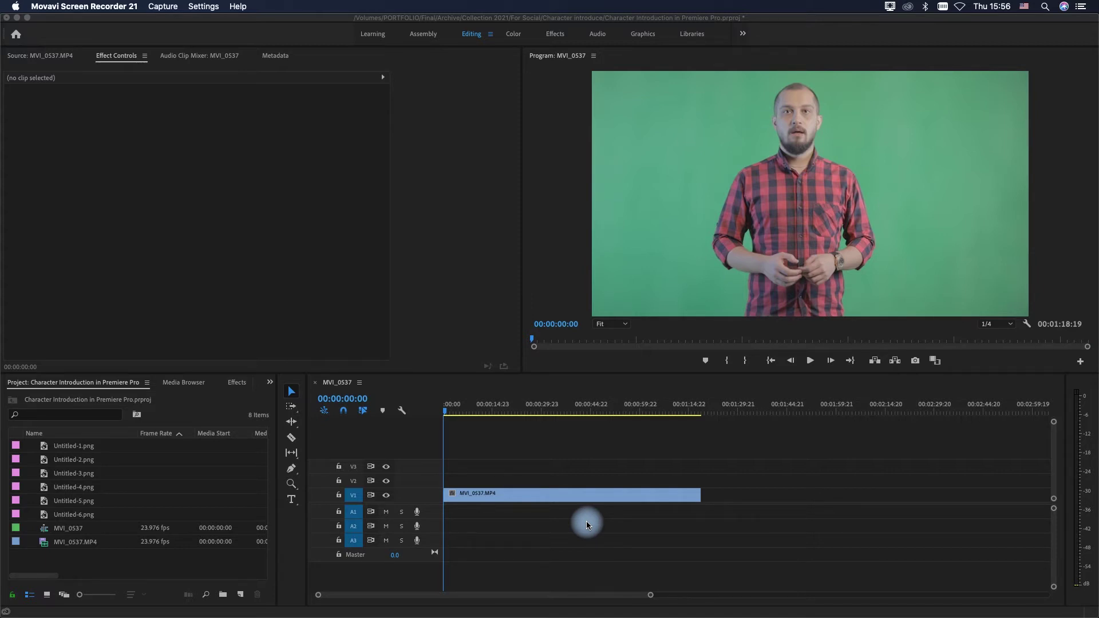
Split the MVI_0537.MP4 presenter clip on V1 at 00:00:15:00
{"action": "left_click", "coordinate": [476, 411]}
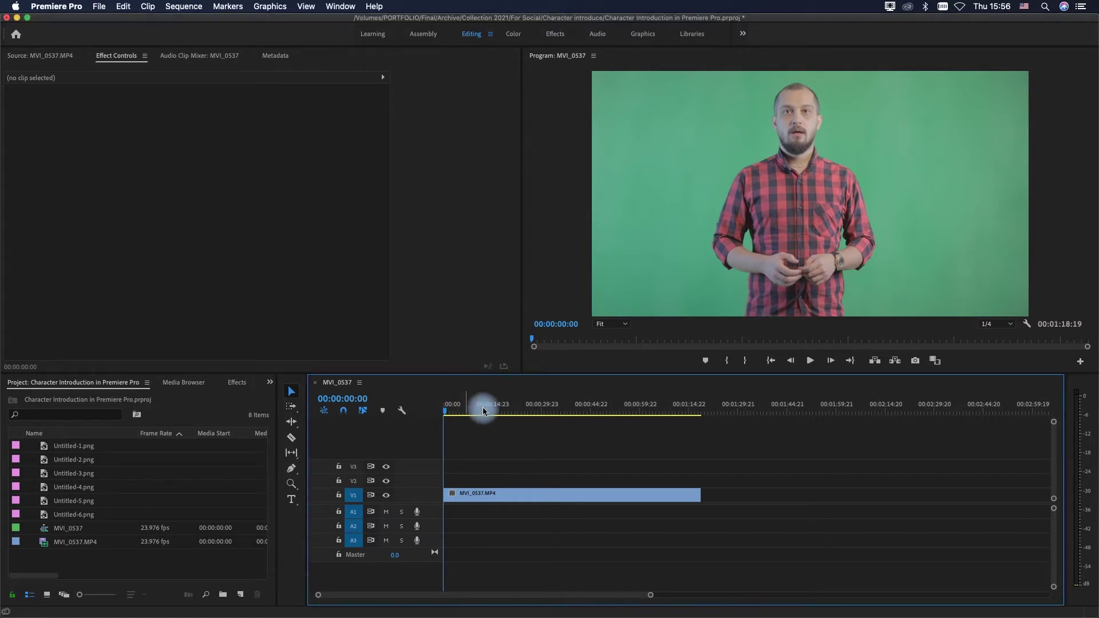
{"action": "left_click_drag", "start_coordinate": [473, 412], "coordinate": [493, 412]}
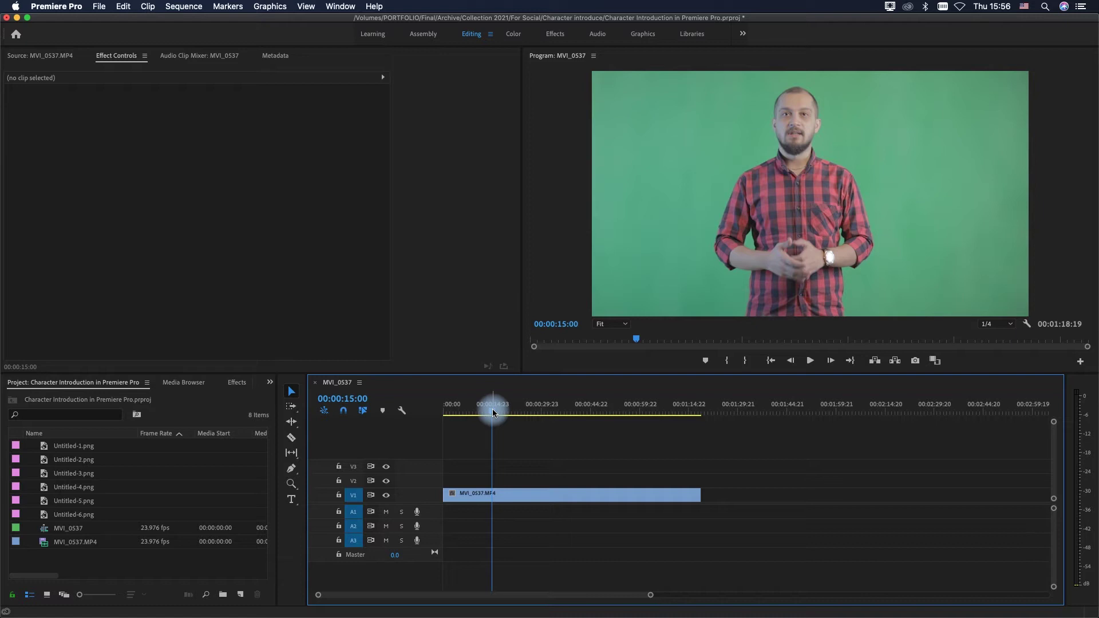
{"action": "key", "text": "c"}
{"action": "left_click", "coordinate": [493, 500]}
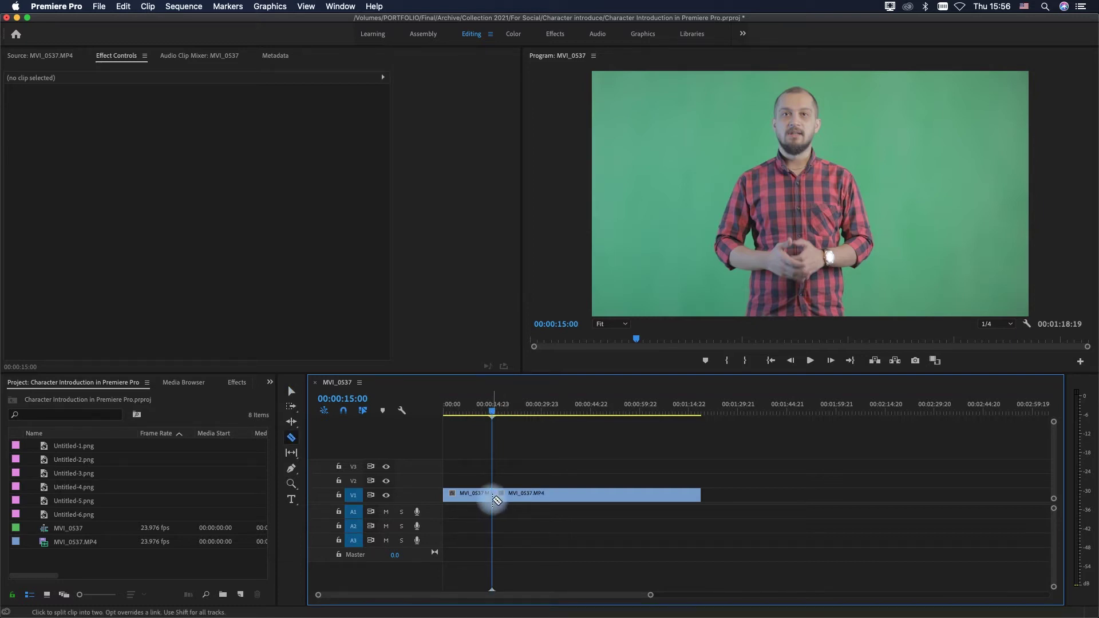
Apply Add Frame Hold to the second part of the clip after the cut
{"action": "key", "text": "v"}
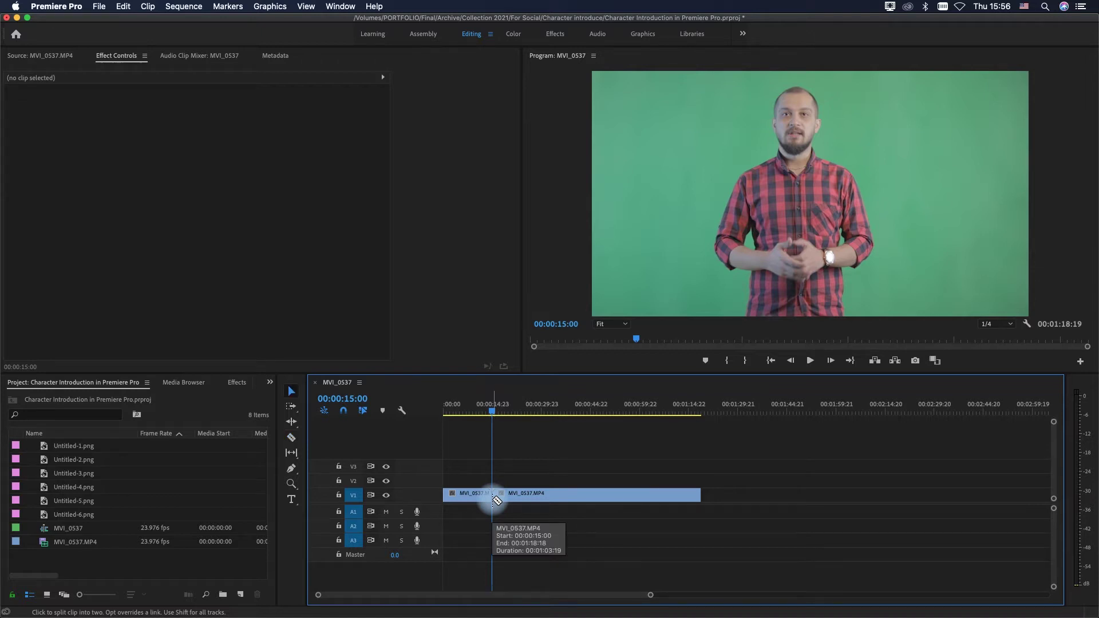
{"action": "left_click", "coordinate": [503, 501]}
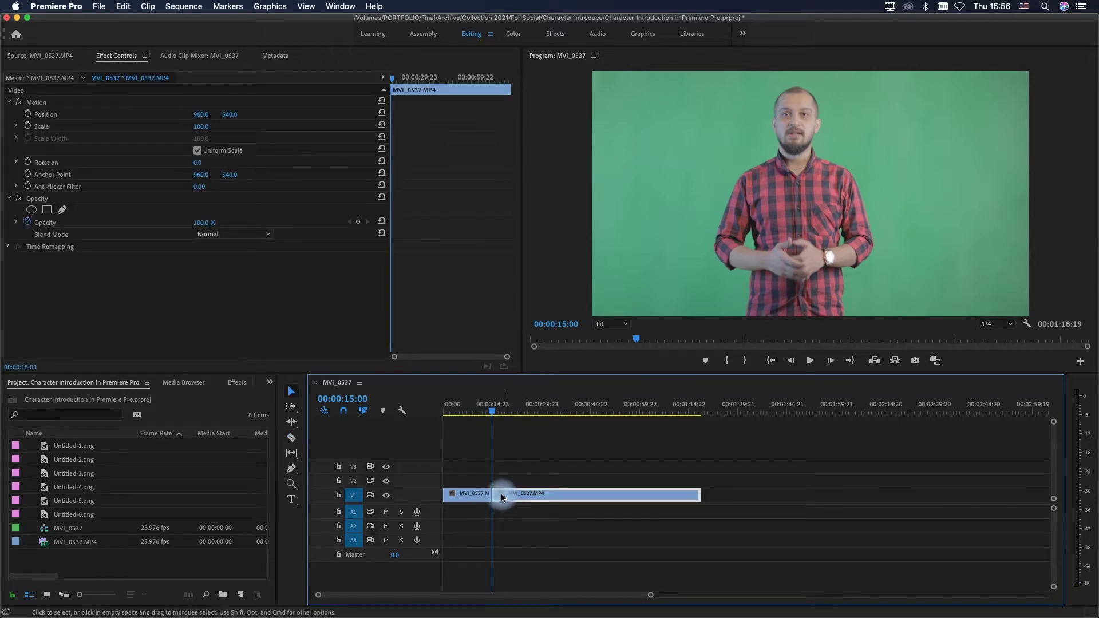
{"action": "right_click", "coordinate": [502, 498]}
{"action": "left_click", "coordinate": [503, 496]}
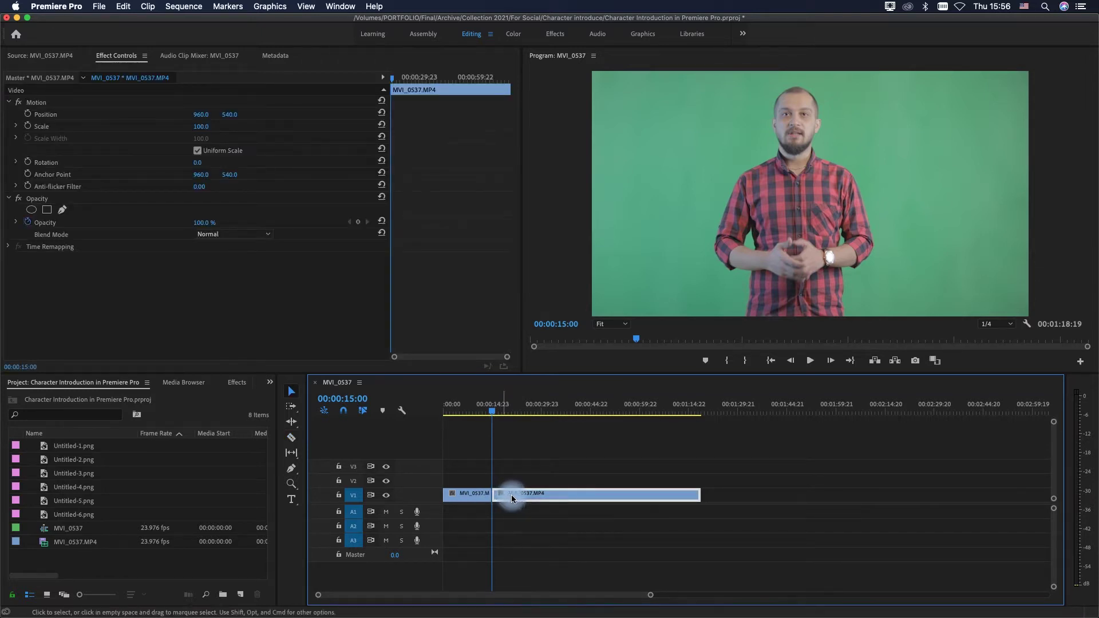
{"action": "right_click", "coordinate": [507, 495]}
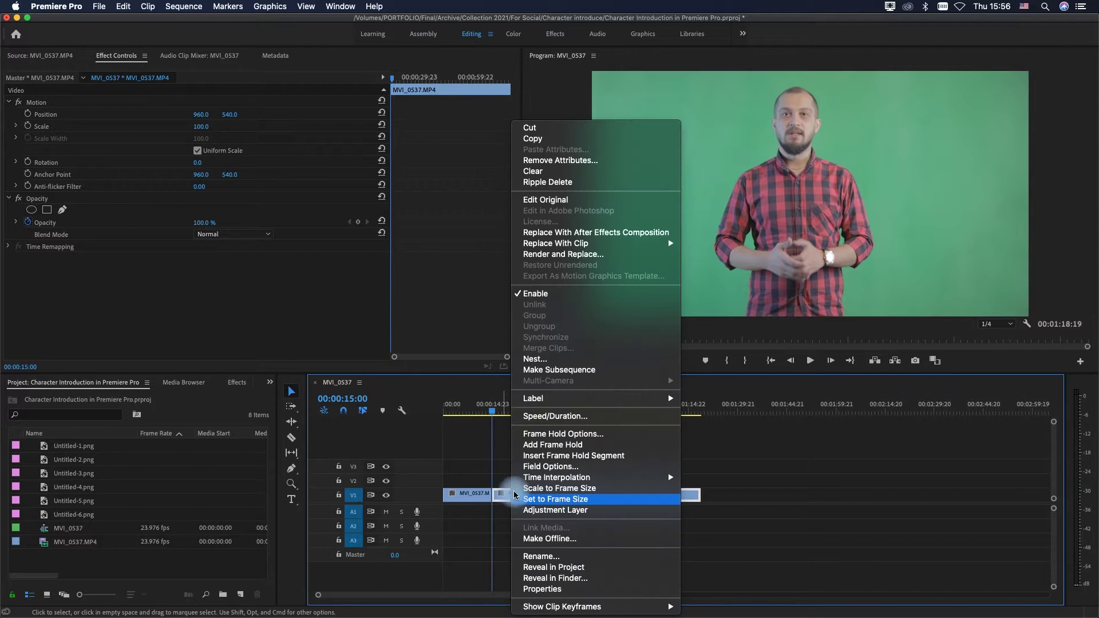
{"action": "left_click", "coordinate": [538, 448]}
{"action": "left_click", "coordinate": [537, 446]}
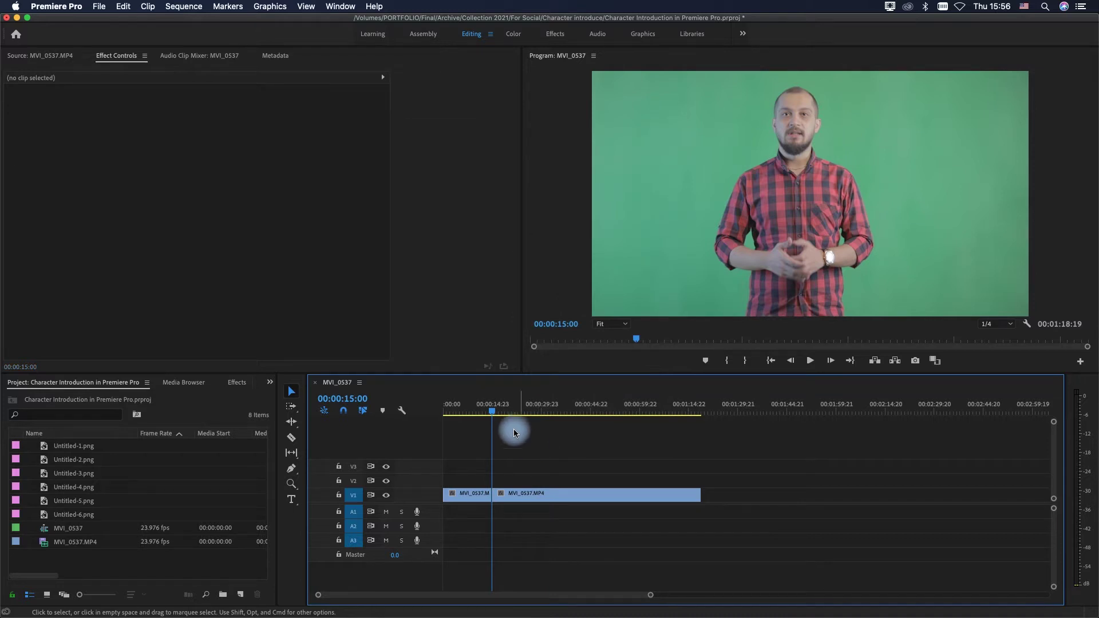
Duplicate the held-frame clip onto V2 and start a pen mask on its Opacity
{"action": "key", "text": "space"}
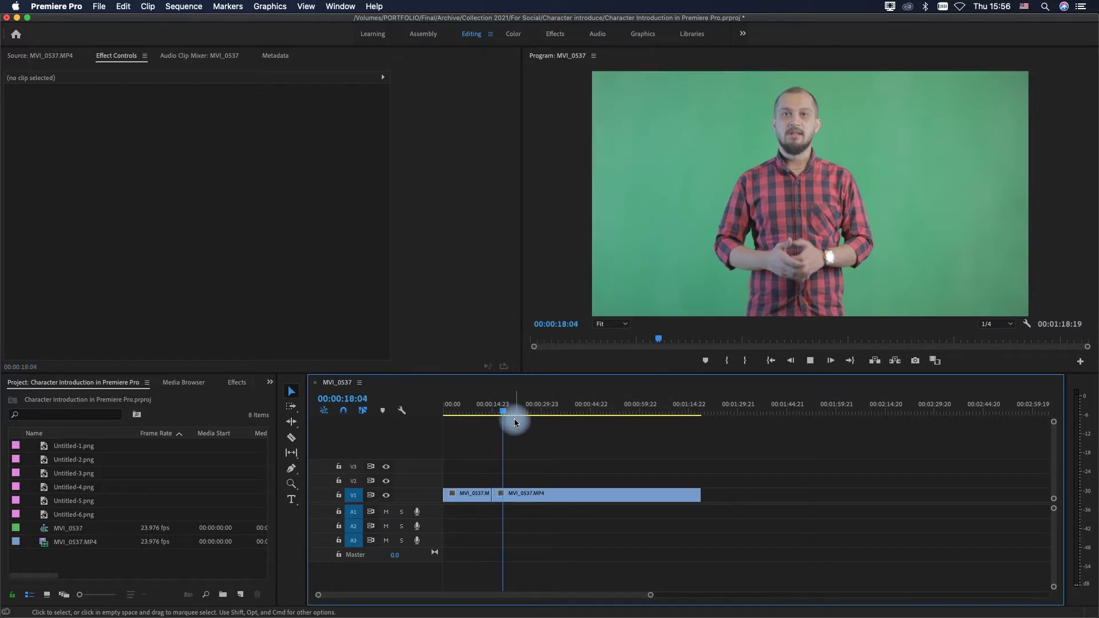
{"action": "key", "text": "space"}
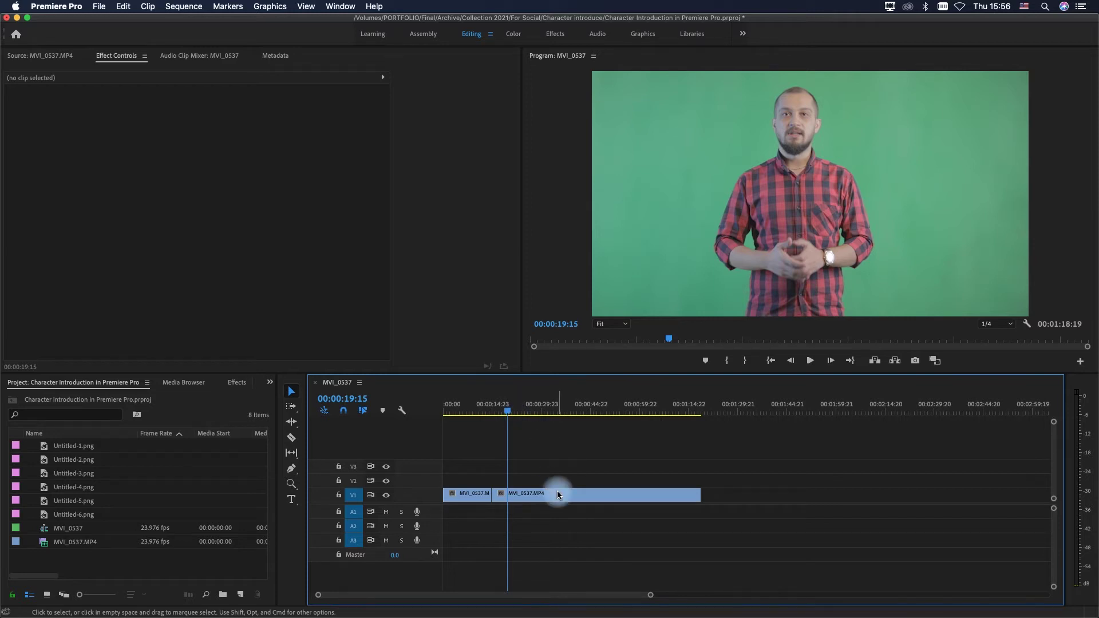
{"action": "mouse_move", "coordinate": [557, 490]}
{"action": "left_mouse_down"}
{"action": "mouse_move", "coordinate": [549, 495]}
{"action": "mouse_move", "coordinate": [554, 483]}
{"action": "left_mouse_up"}
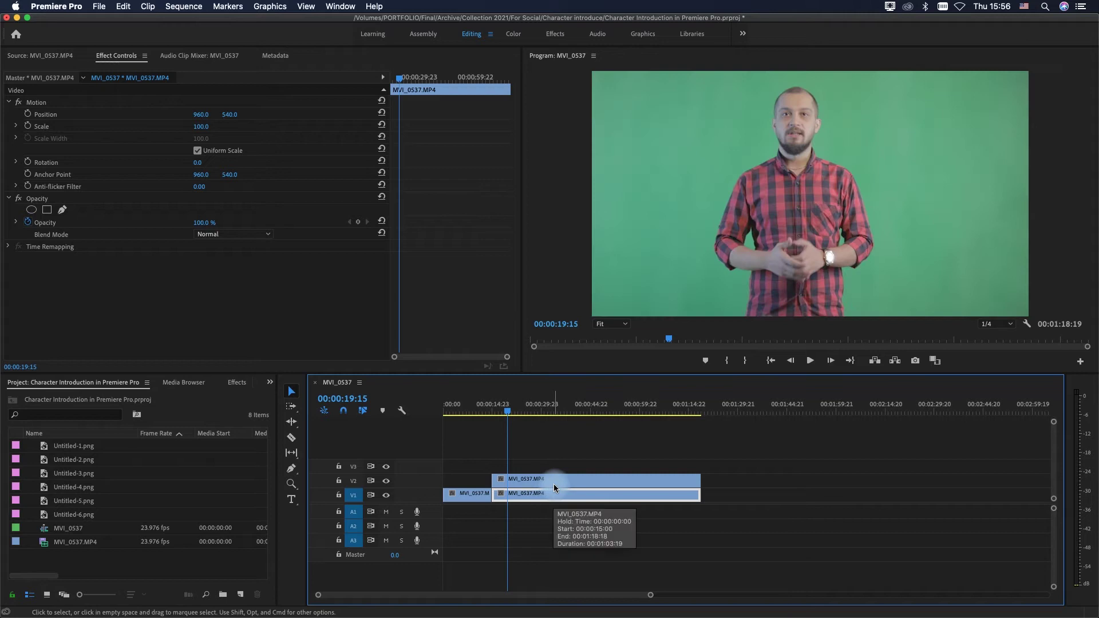
{"action": "left_click", "coordinate": [554, 483]}
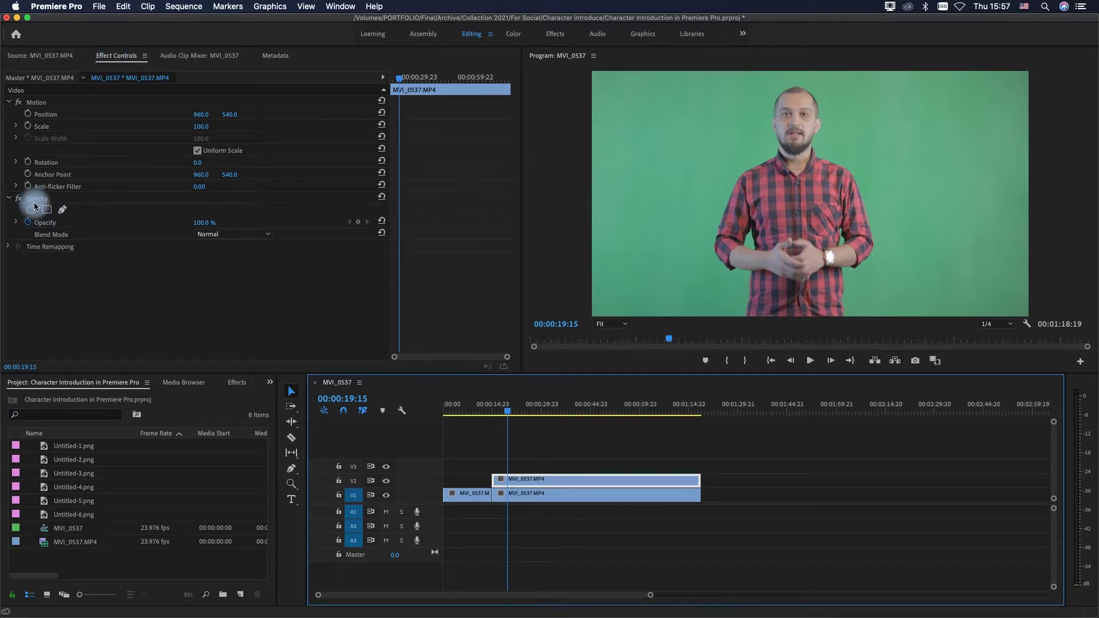
{"action": "left_click", "coordinate": [62, 210]}
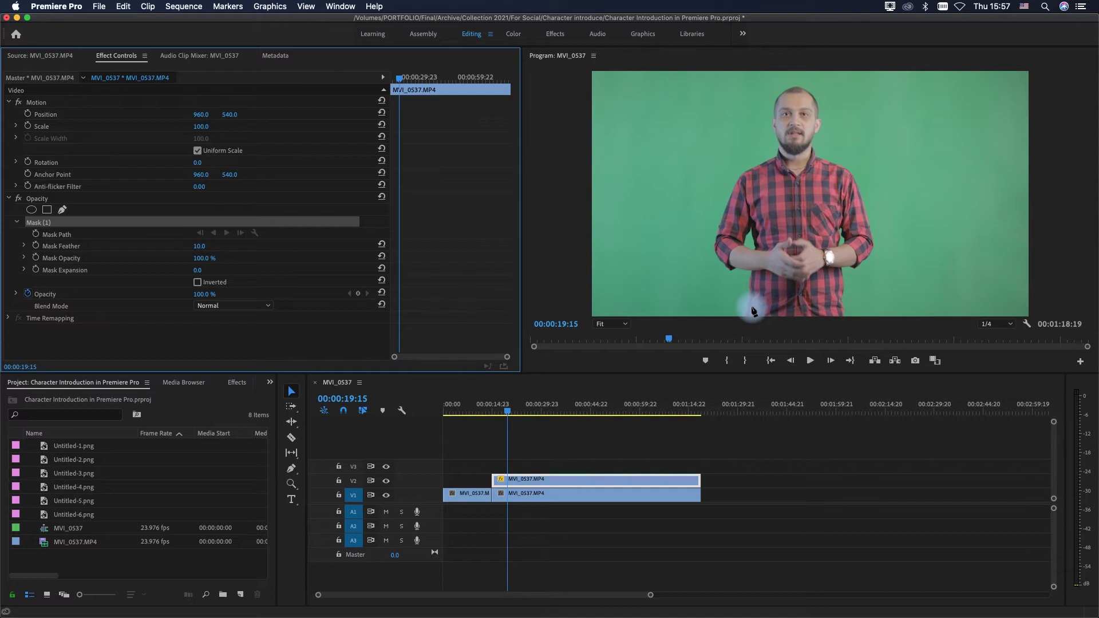
Trace the first mask around the presenter in the Program Monitor at 200% magnification
{"action": "left_click", "coordinate": [611, 324]}
{"action": "left_click", "coordinate": [609, 427]}
{"action": "scroll", "coordinate": [770, 167], "scroll_direction": "down", "scroll_amount": 3}
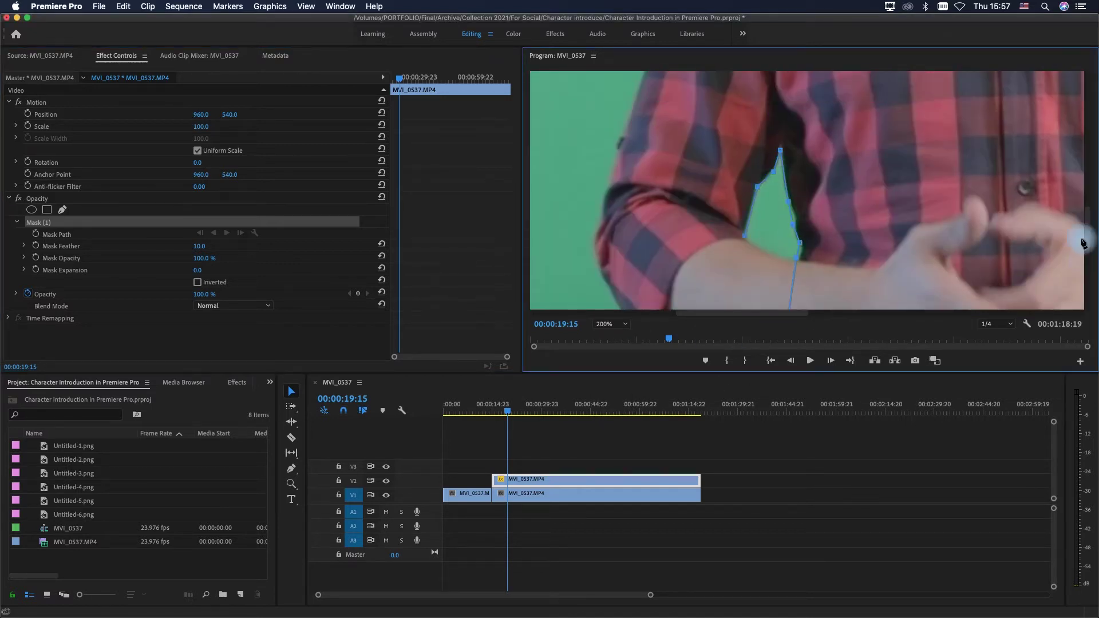
{"action": "scroll", "coordinate": [802, 189], "scroll_direction": "up", "scroll_amount": 5}
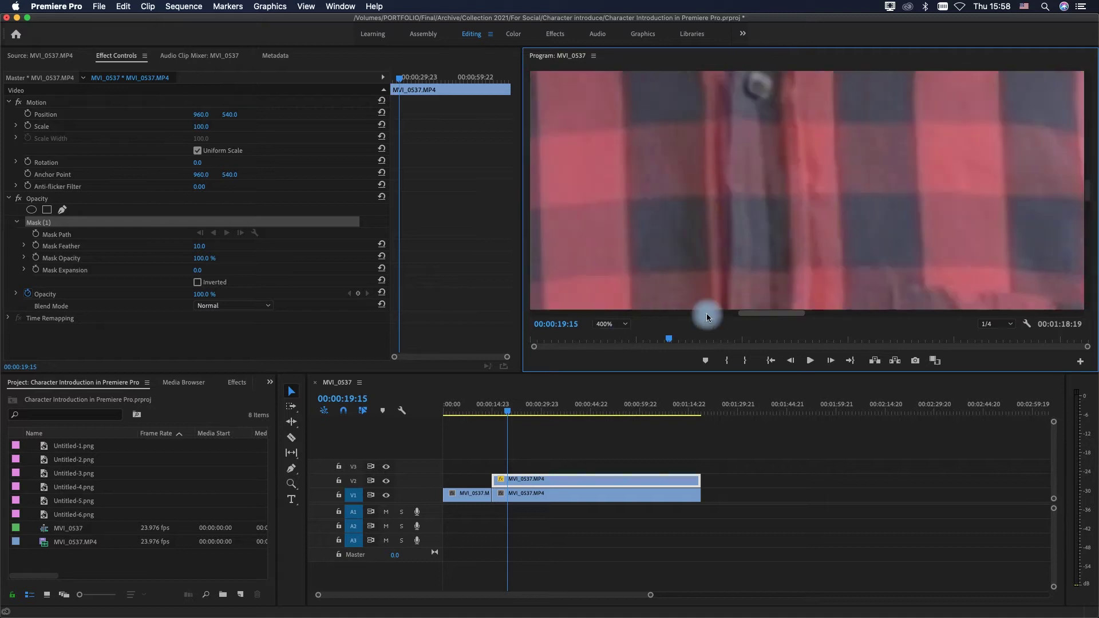
{"action": "scroll", "coordinate": [722, 229], "scroll_direction": "up", "scroll_amount": 4}
{"action": "scroll", "coordinate": [802, 183], "scroll_direction": "up", "scroll_amount": 4}
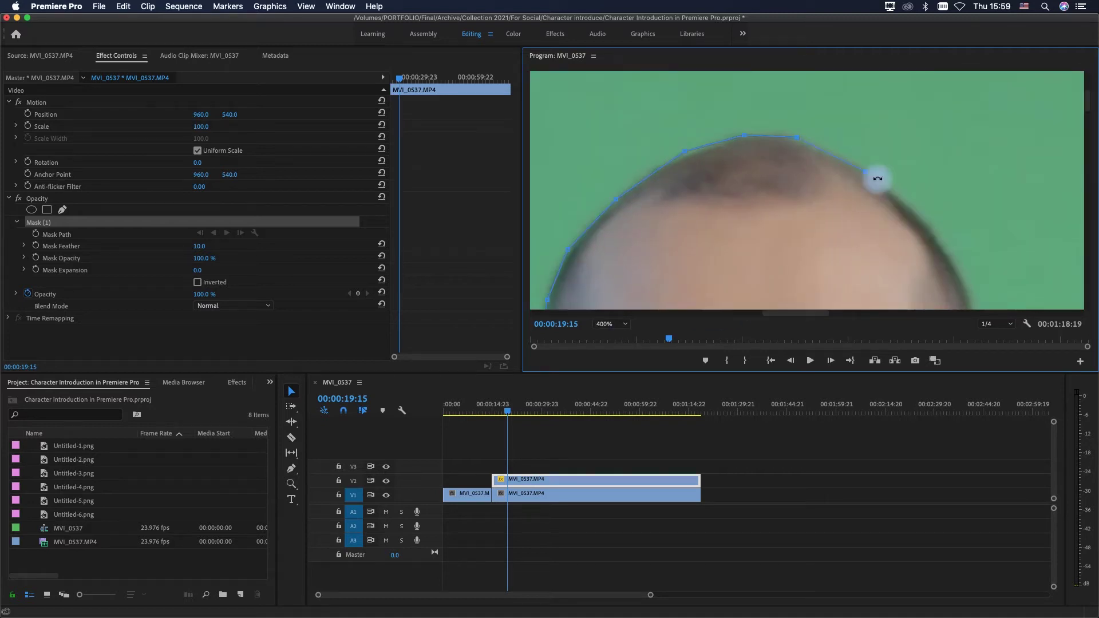
{"action": "scroll", "coordinate": [878, 179], "scroll_direction": "down", "scroll_amount": 6}
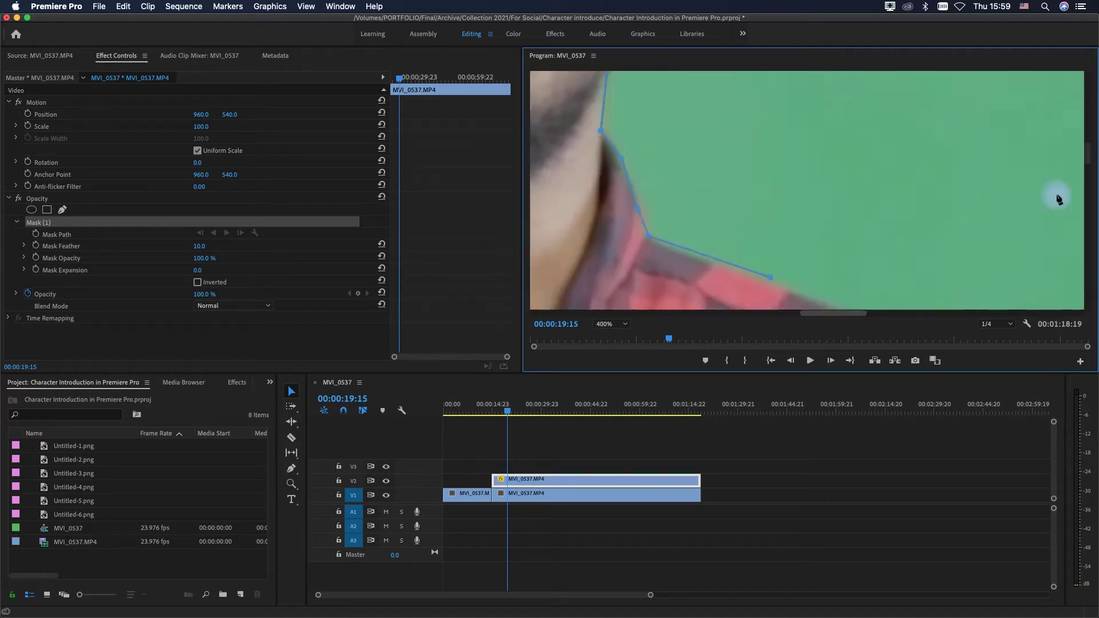
{"action": "scroll", "coordinate": [1058, 199], "scroll_direction": "down", "scroll_amount": 6}
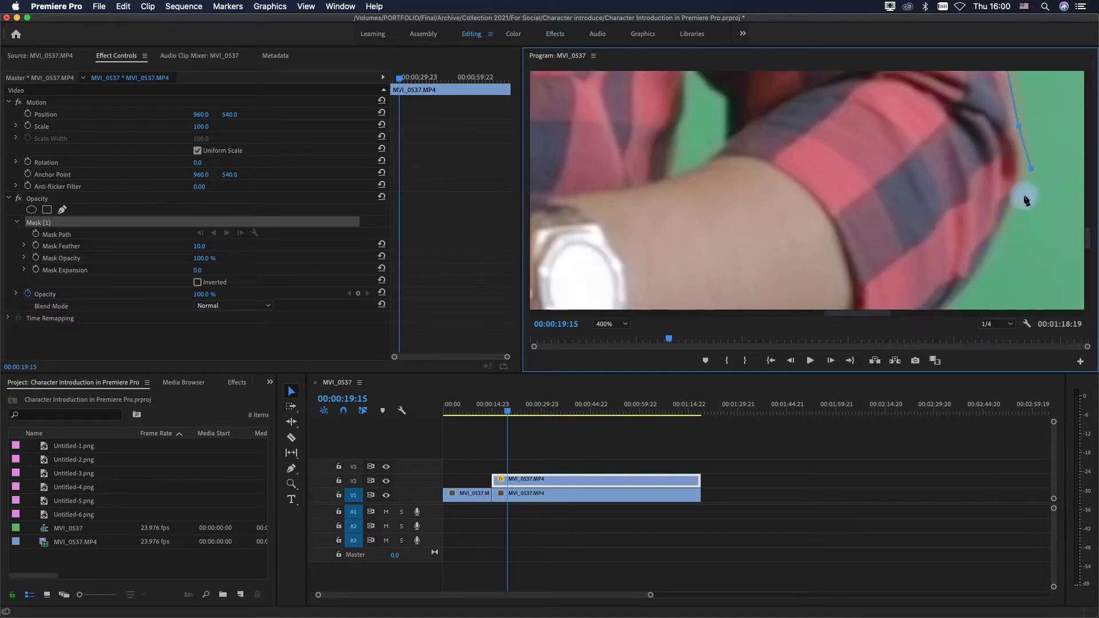
{"action": "scroll", "coordinate": [1025, 200], "scroll_direction": "down", "scroll_amount": 4}
{"action": "scroll", "coordinate": [776, 197], "scroll_direction": "up", "scroll_amount": 6}
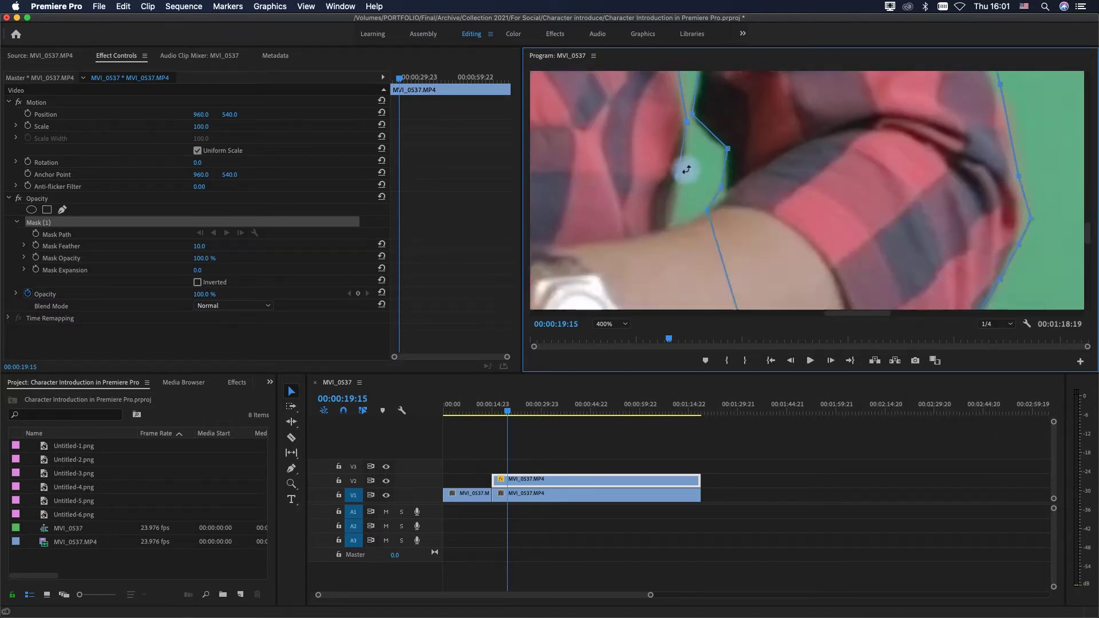
{"action": "scroll", "coordinate": [716, 196], "scroll_direction": "down", "scroll_amount": 5}
{"action": "left_click", "coordinate": [611, 324]}
{"action": "left_click", "coordinate": [607, 235]}
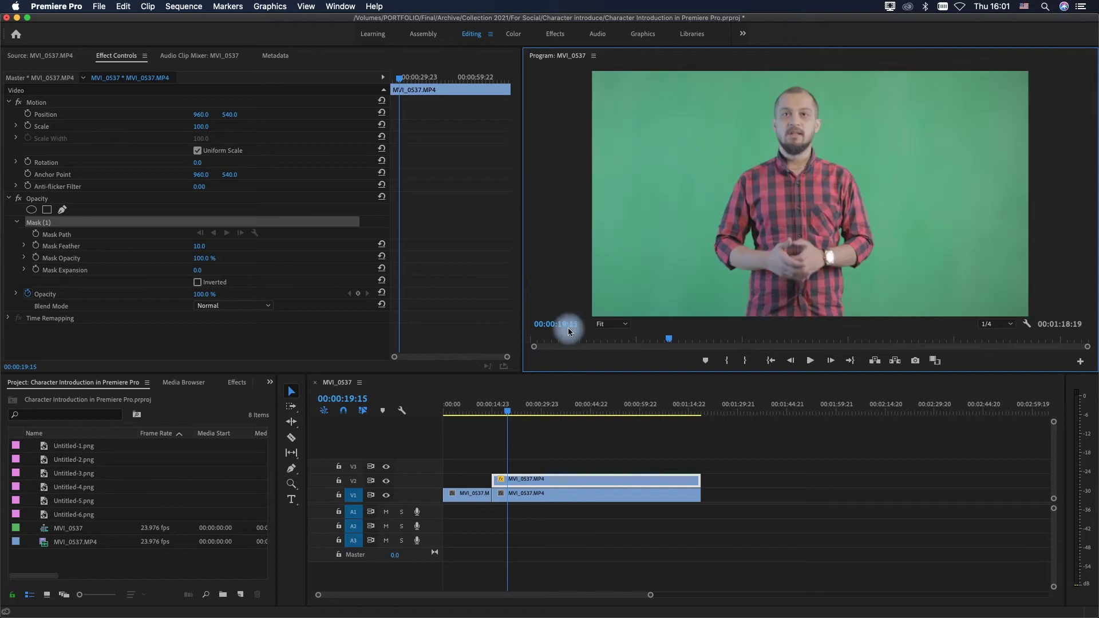
{"action": "key", "text": "super+v"}
Add a second free-form mask, Mask (2), and magnify the preview to 200%
{"action": "left_click", "coordinate": [612, 324]}
{"action": "left_click", "coordinate": [607, 306]}
{"action": "scroll", "coordinate": [647, 245], "scroll_direction": "right", "scroll_amount": 5}
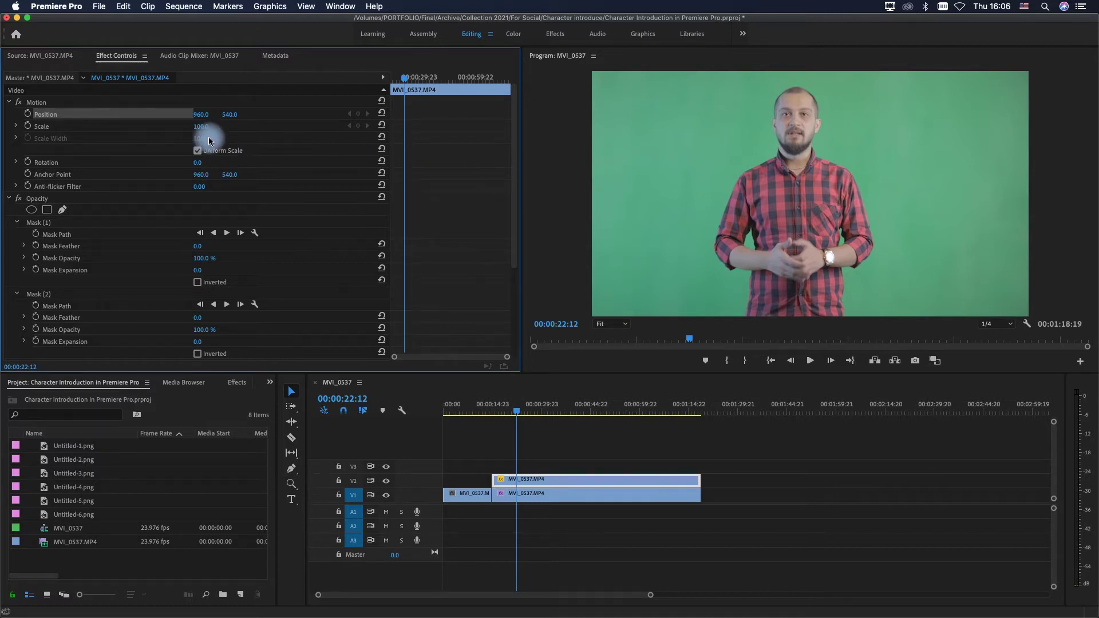
Add Position and Scale keyframes at the clip start and two frames later
{"action": "left_click", "coordinate": [28, 126]}
{"action": "left_click", "coordinate": [28, 114]}
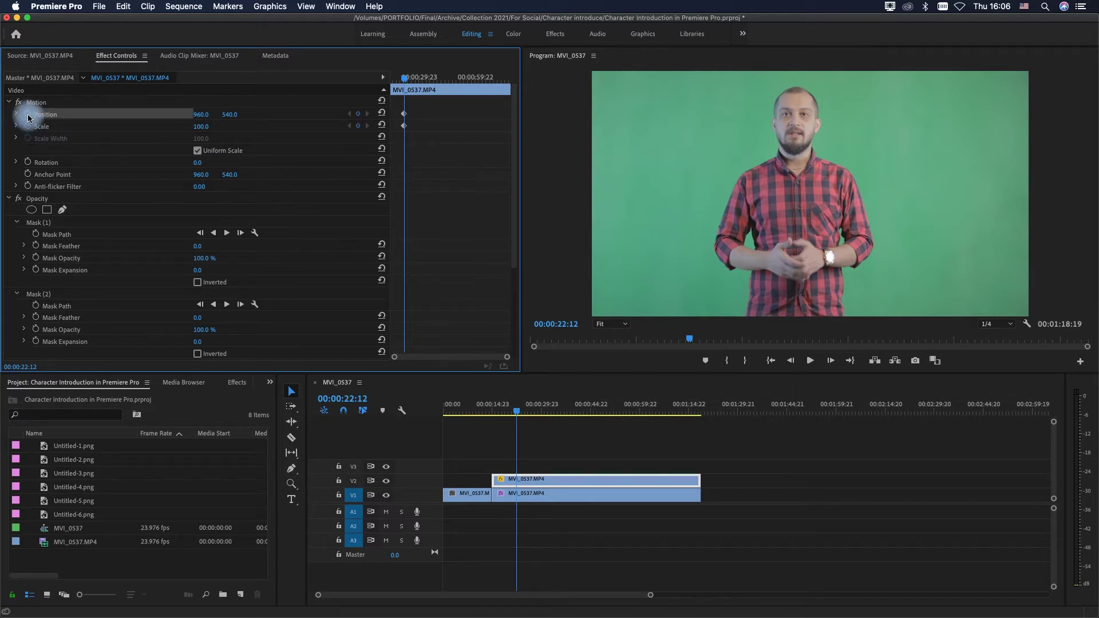
{"action": "mouse_move", "coordinate": [402, 136]}
{"action": "left_mouse_down"}
{"action": "mouse_move", "coordinate": [405, 112]}
{"action": "mouse_move", "coordinate": [393, 118]}
{"action": "left_mouse_up"}
{"action": "left_click", "coordinate": [405, 80]}
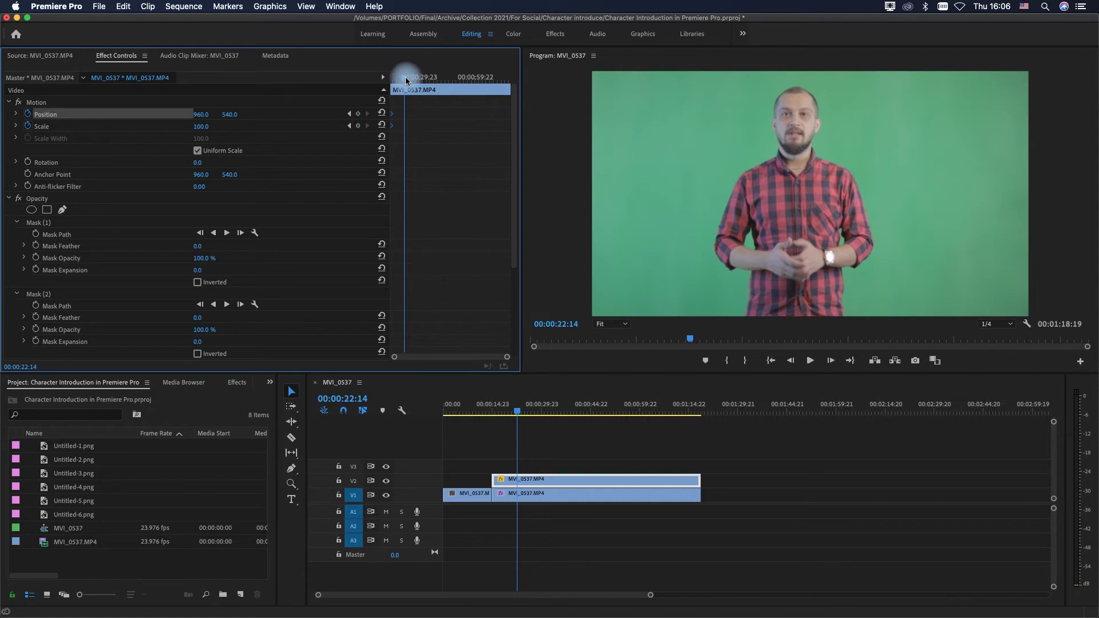
{"action": "left_click", "coordinate": [359, 126]}
{"action": "left_click", "coordinate": [358, 114]}
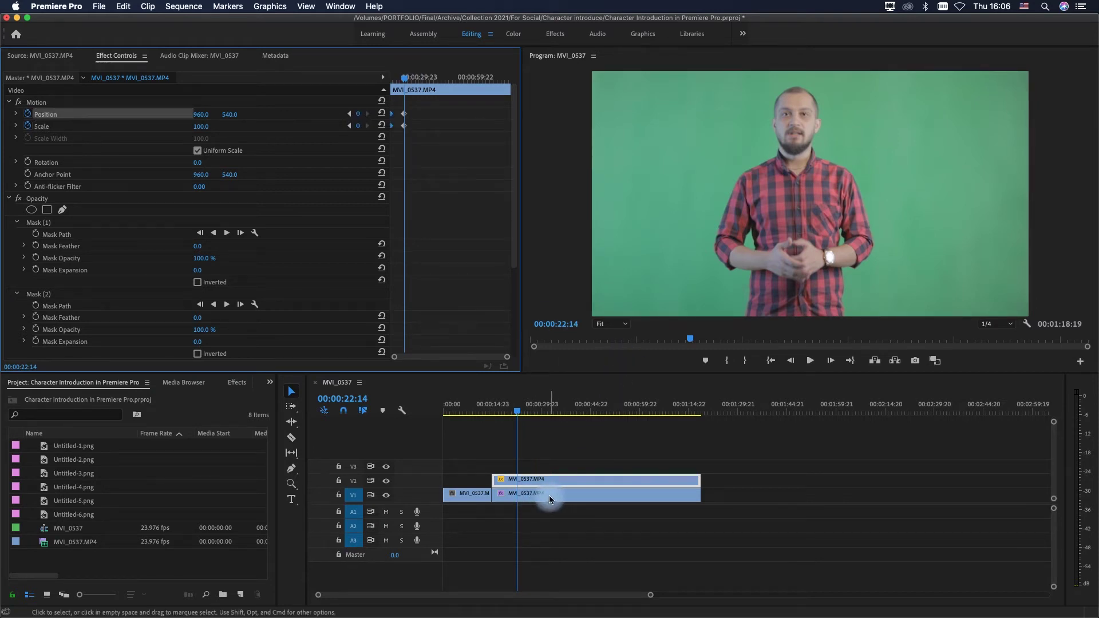
Trim both stacked presenter clips and scale the presenter to about 118 at the end
{"action": "left_click_drag", "start_coordinate": [726, 465], "coordinate": [525, 483]}
{"action": "left_click", "coordinate": [476, 117]}
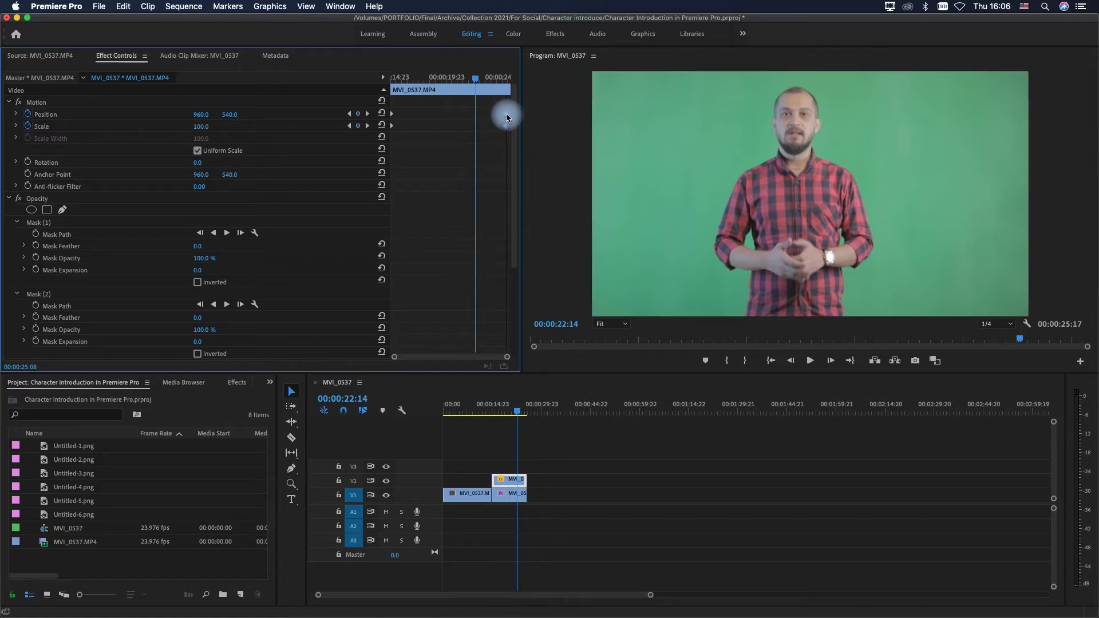
{"action": "key", "text": "Down"}
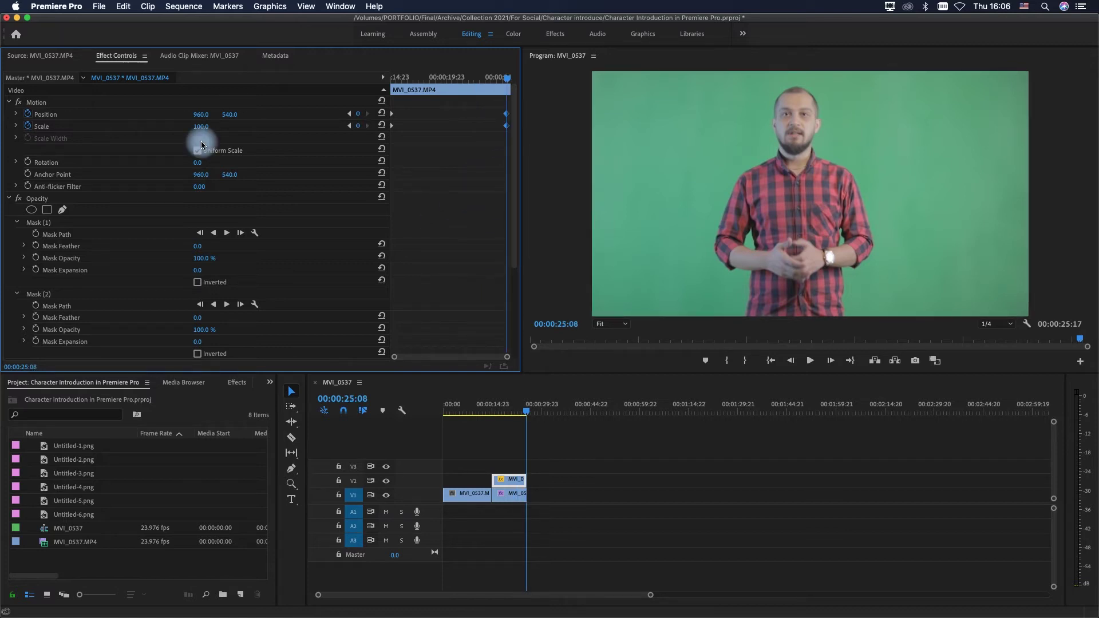
{"action": "left_click_drag", "start_coordinate": [200, 126], "coordinate": [237, 111]}
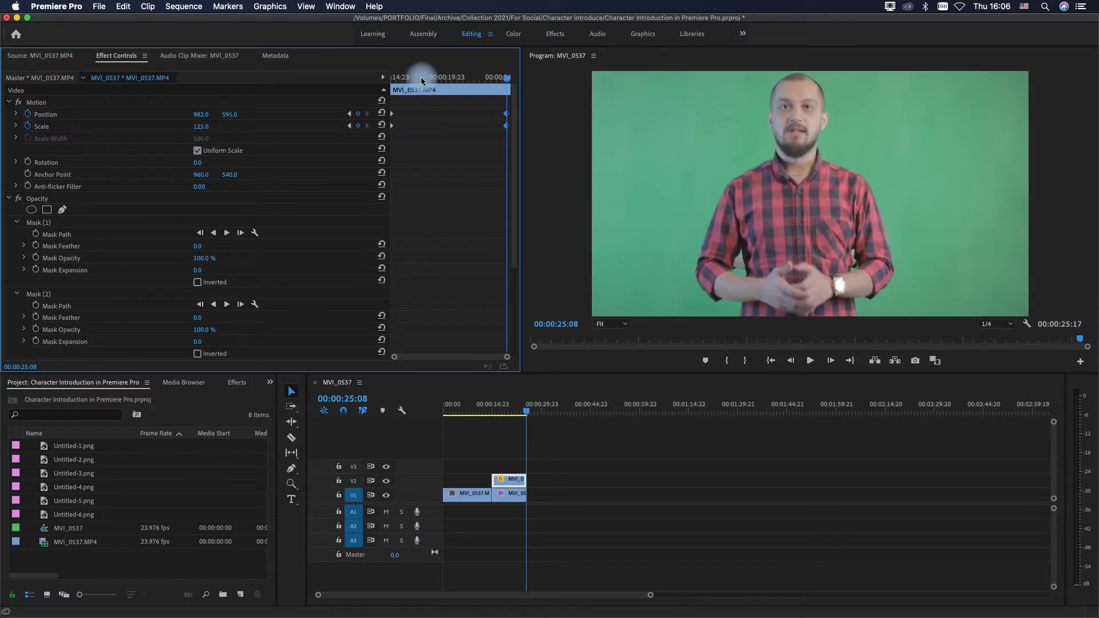
Preview the zoom and move the end keyframes earlier, reaching Scale 110.1 at 00:00:17:01
{"action": "left_click_drag", "start_coordinate": [424, 80], "coordinate": [377, 78]}
{"action": "key", "text": "space"}
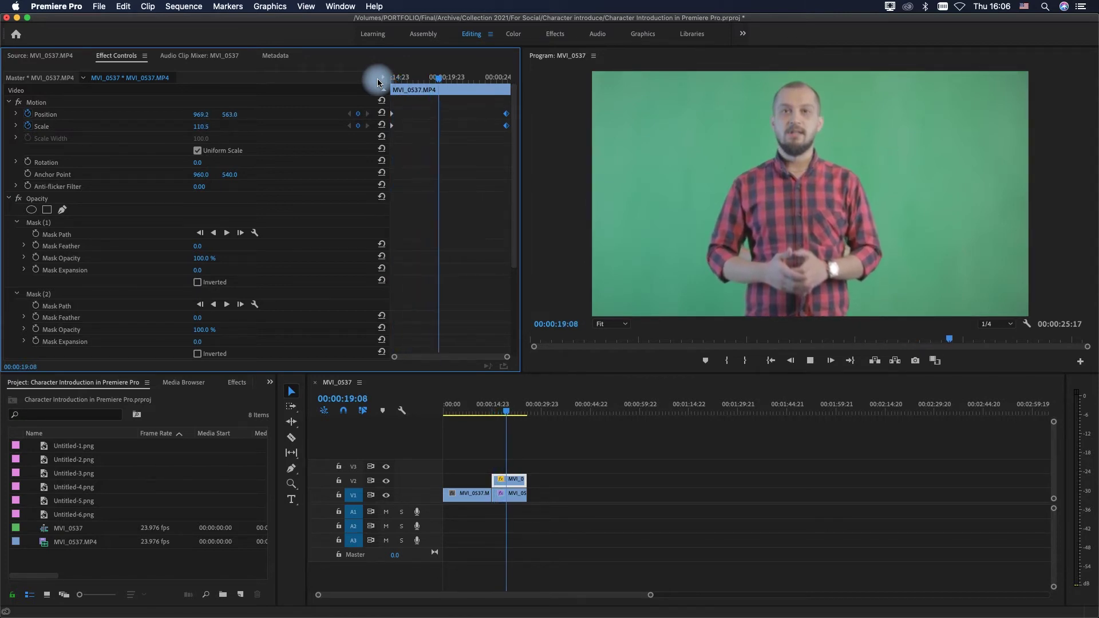
{"action": "key", "text": "space"}
{"action": "left_click_drag", "start_coordinate": [507, 112], "coordinate": [440, 126]}
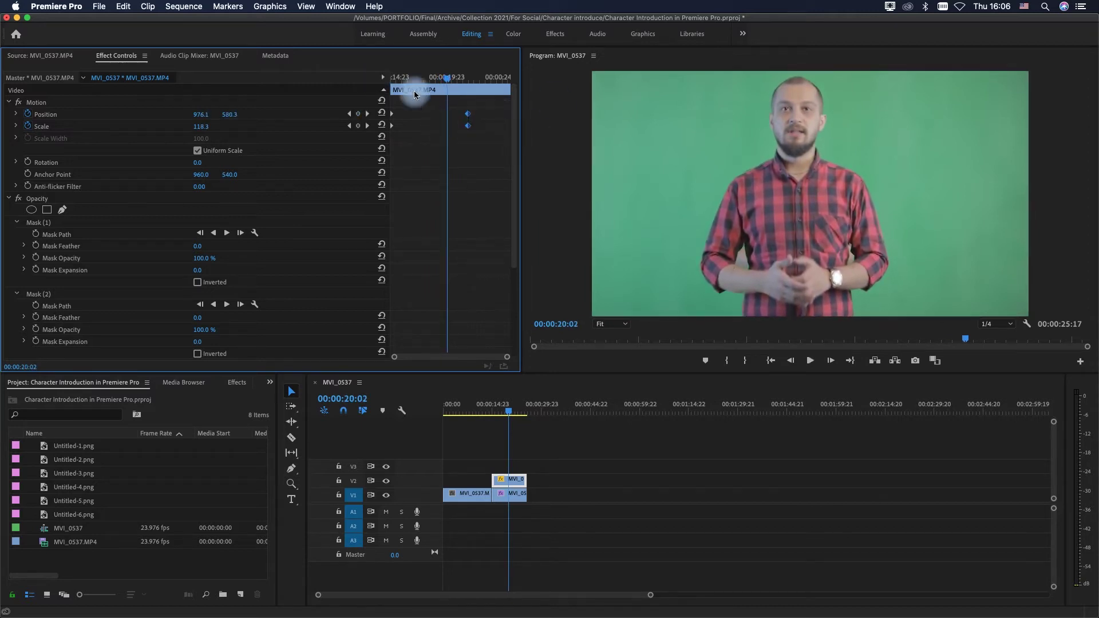
{"action": "left_click_drag", "start_coordinate": [447, 76], "coordinate": [362, 77]}
{"action": "key", "text": "space"}
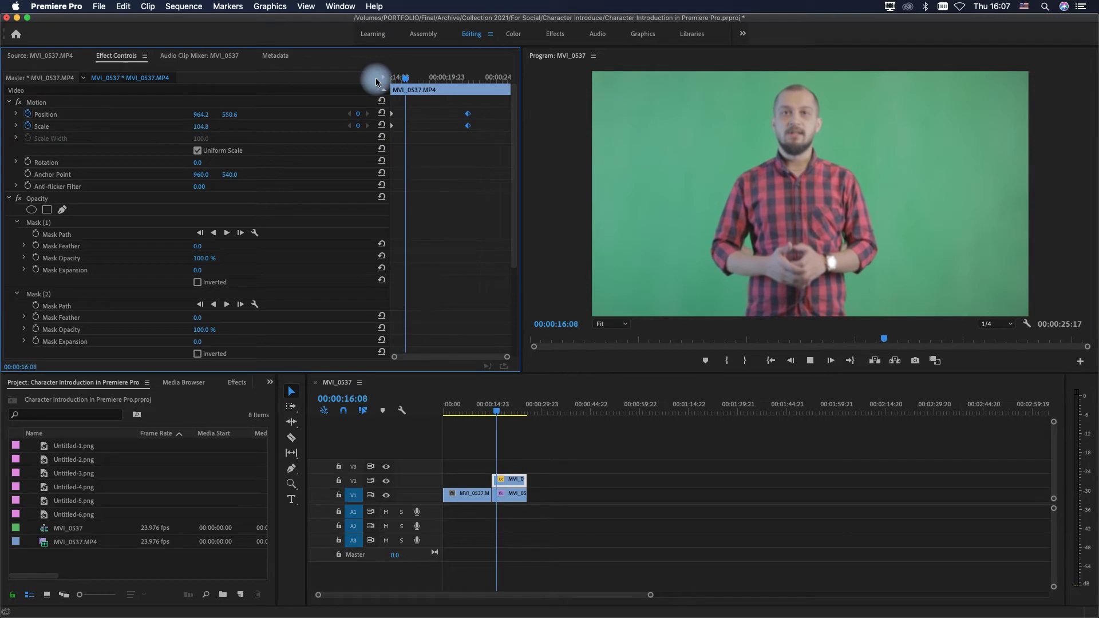
{"action": "key", "text": "space"}
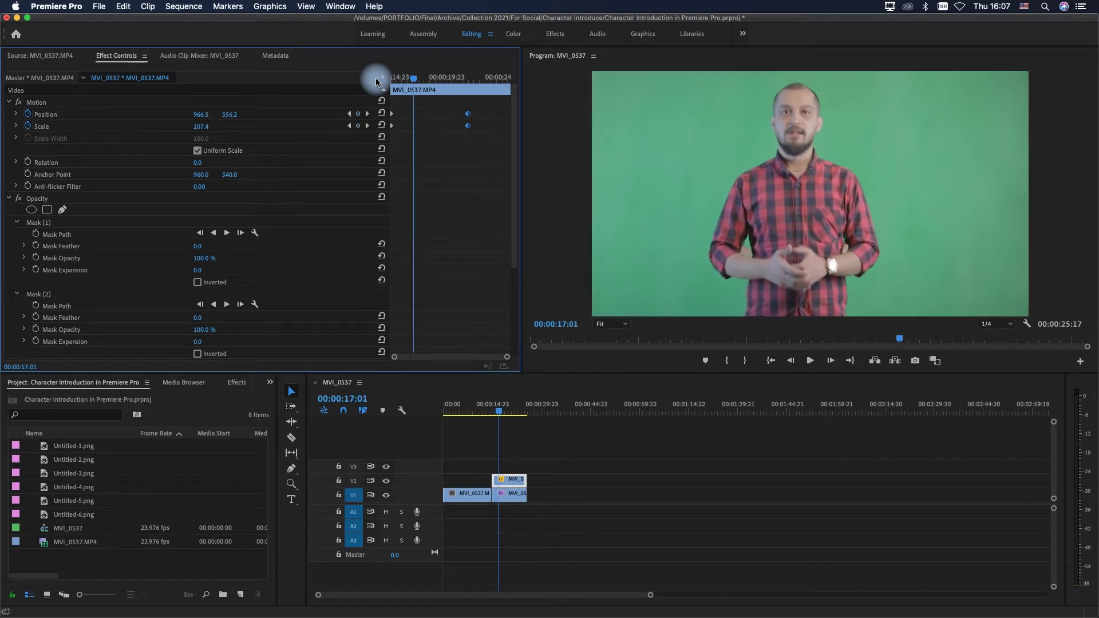
{"action": "left_click_drag", "start_coordinate": [376, 82], "coordinate": [448, 119]}
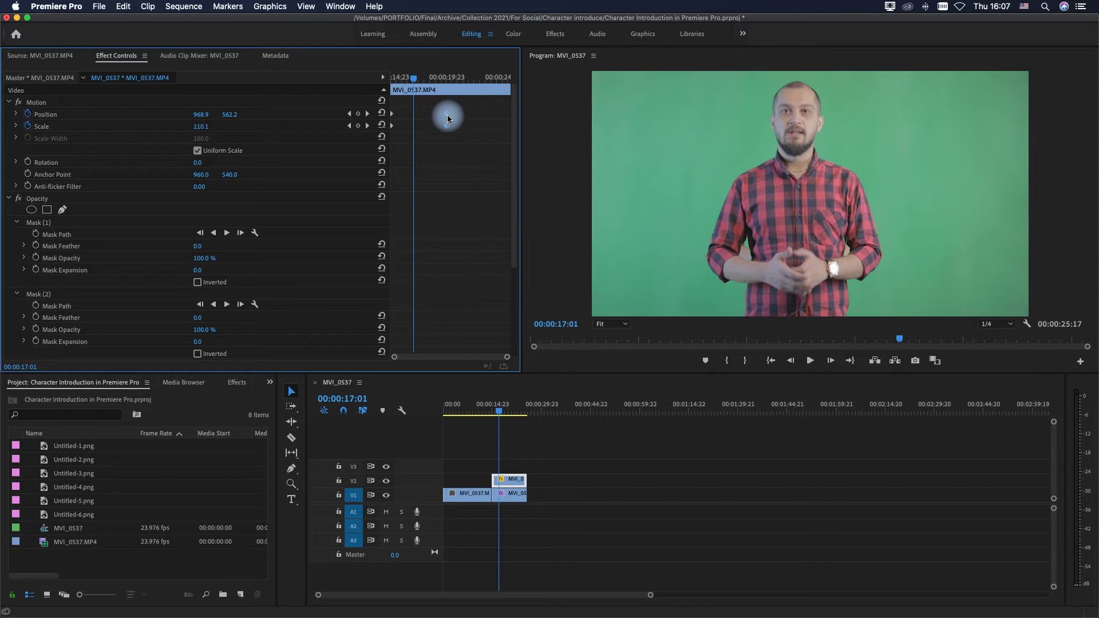
Nest the masked, animated V2 copy into a new sequence named Nested Sequence 01
{"action": "left_click", "coordinate": [537, 455]}
{"action": "left_click", "coordinate": [512, 481]}
{"action": "right_click", "coordinate": [510, 481]}
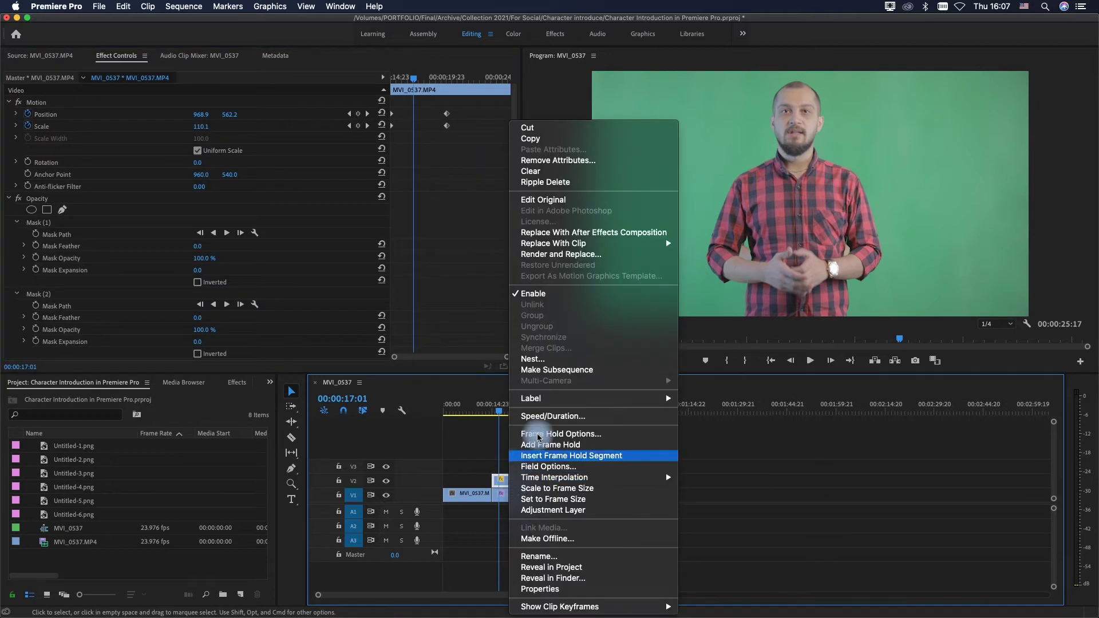
{"action": "left_click", "coordinate": [545, 360]}
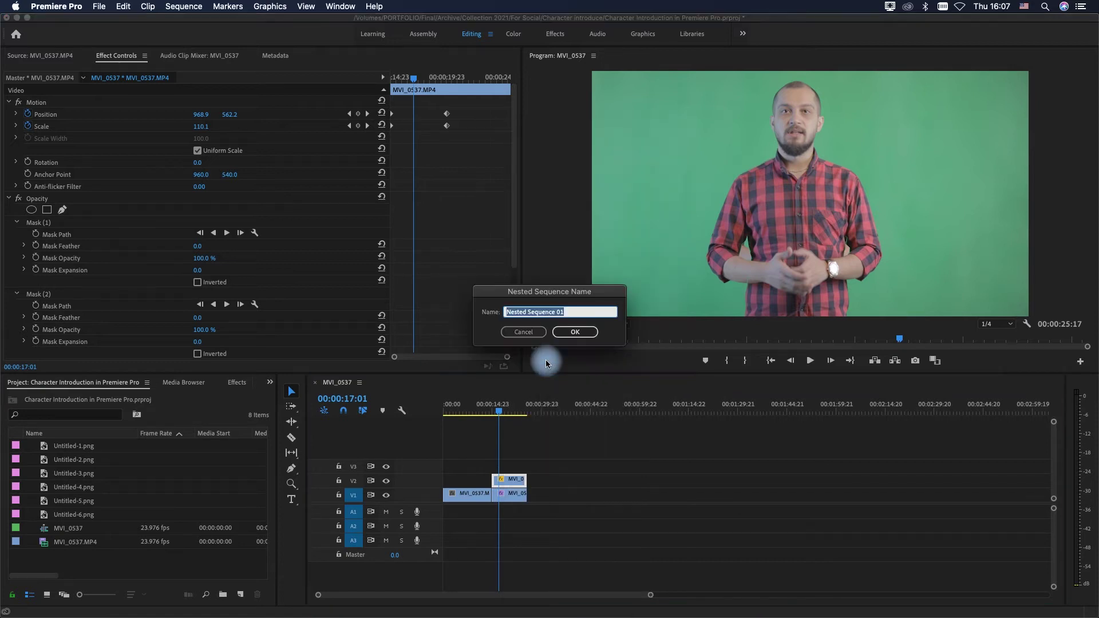
{"action": "left_click", "coordinate": [583, 334]}
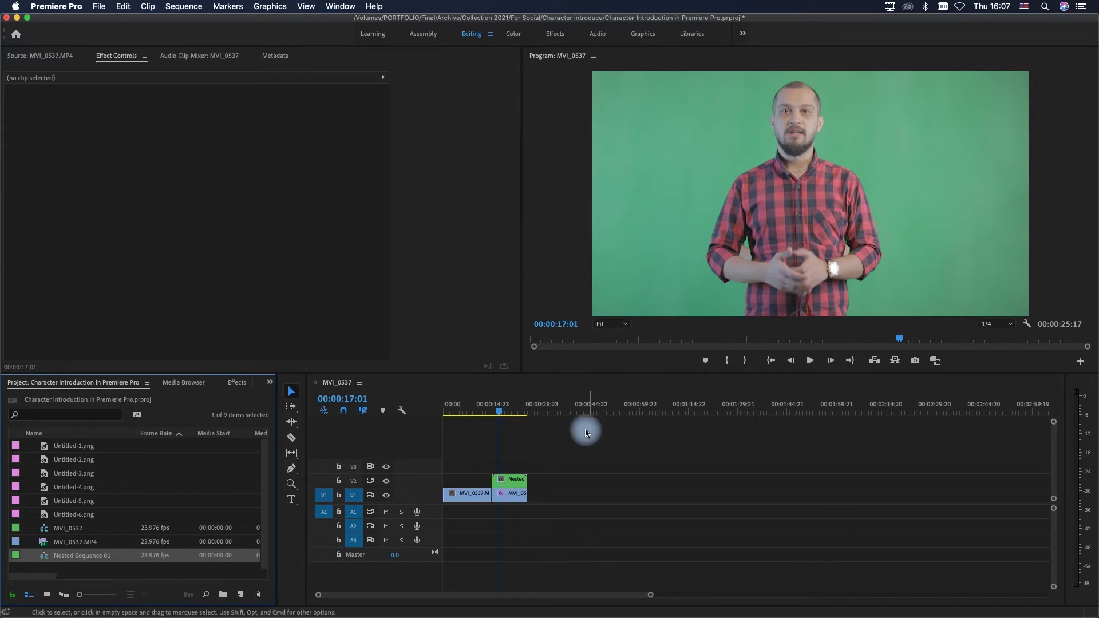
{"action": "left_click", "coordinate": [512, 499]}
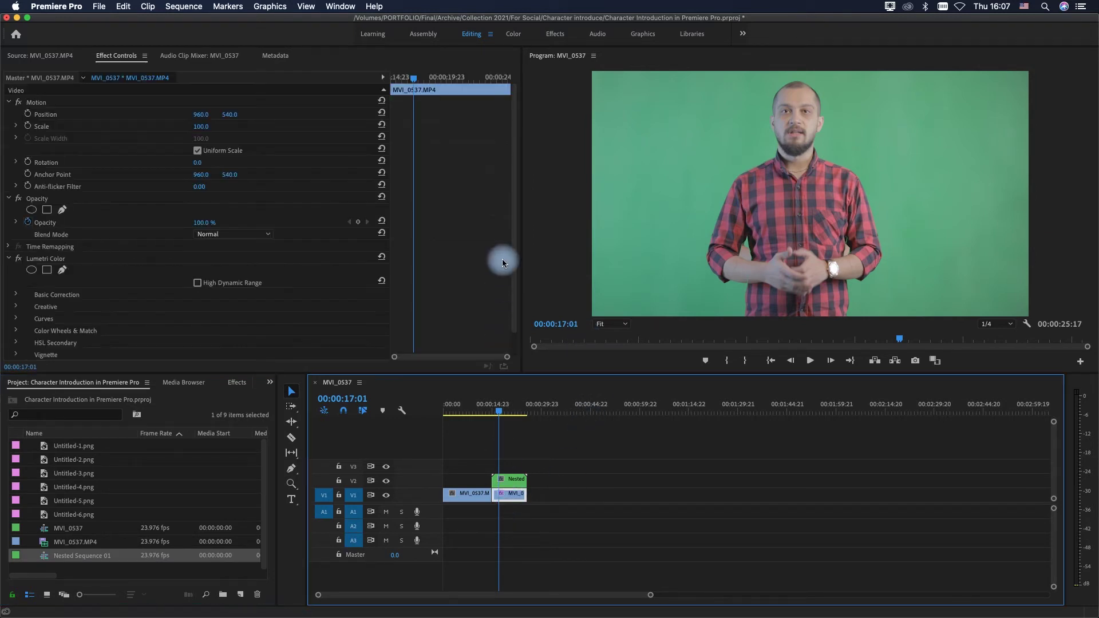
In the Color workspace, drop the MVI_0537 clip's Lumetri Saturation to 0
{"action": "left_click", "coordinate": [515, 37]}
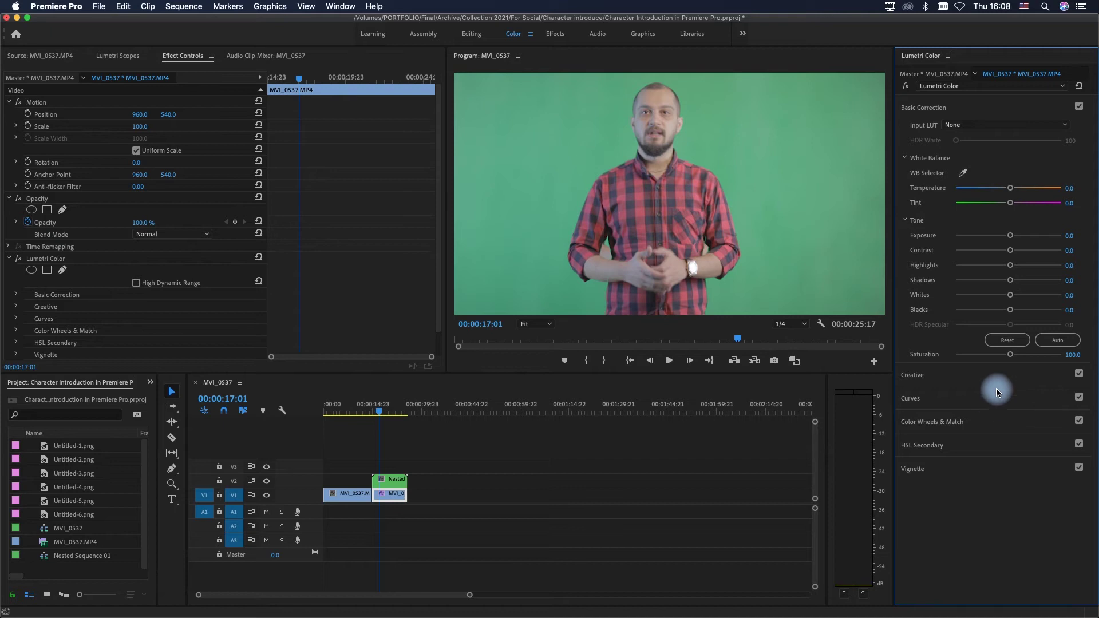
{"action": "left_click_drag", "start_coordinate": [974, 354], "coordinate": [898, 351]}
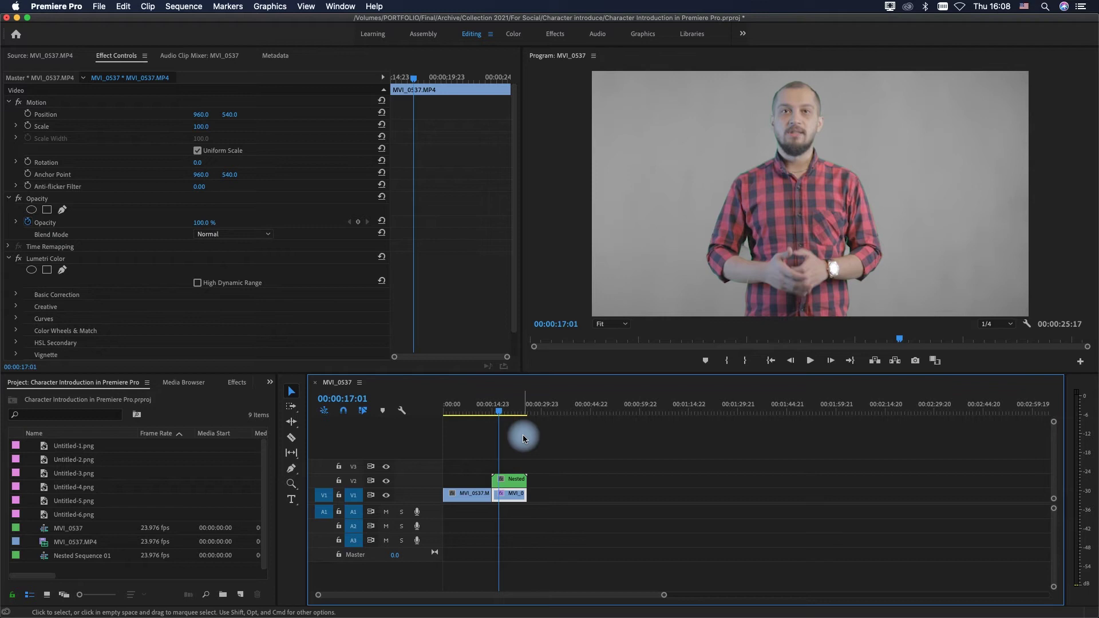
{"action": "left_click", "coordinate": [515, 480]}
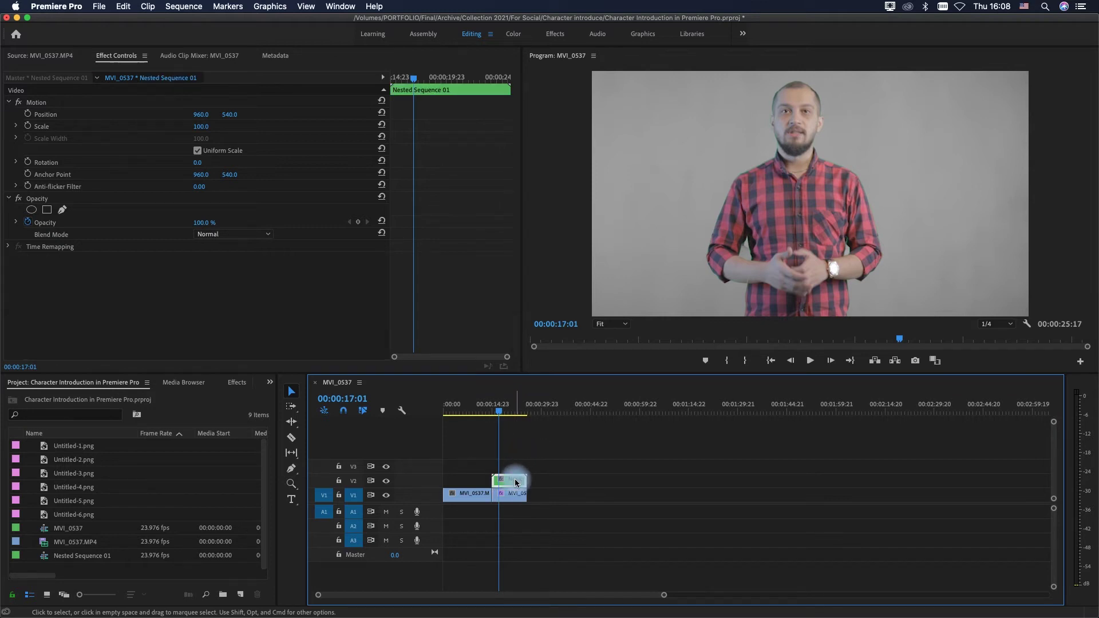
Search Effects for 'rad' and apply Radial Shadow to Nested Sequence 01 on V2
{"action": "left_click", "coordinate": [238, 383]}
{"action": "left_click", "coordinate": [51, 399]}
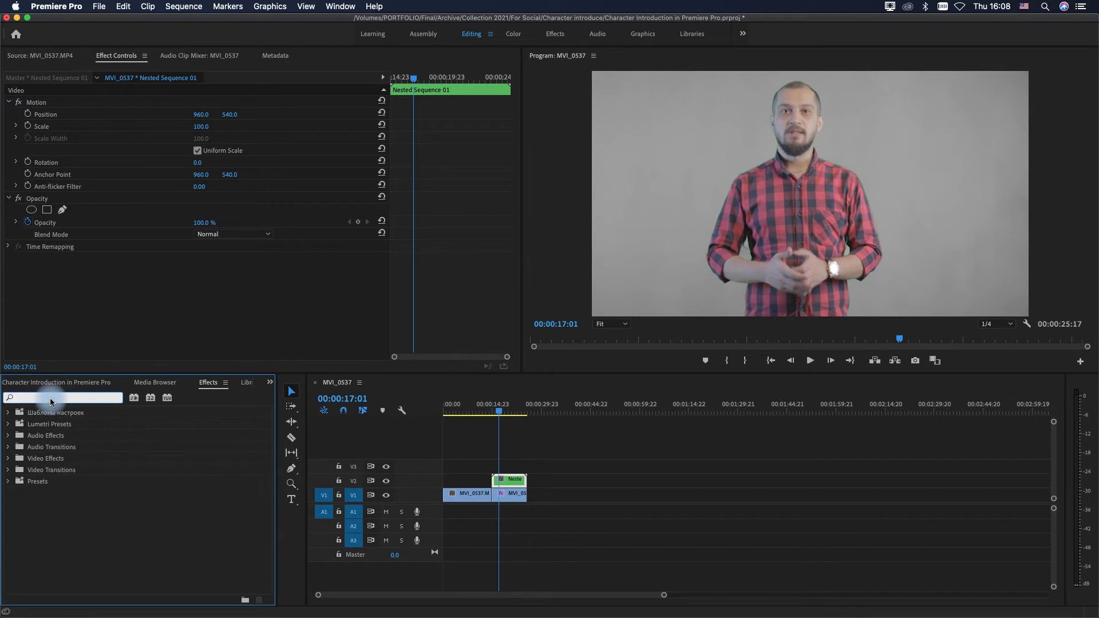
{"action": "type", "text": "radial"}
{"action": "left_click_drag", "start_coordinate": [55, 486], "coordinate": [504, 480]}
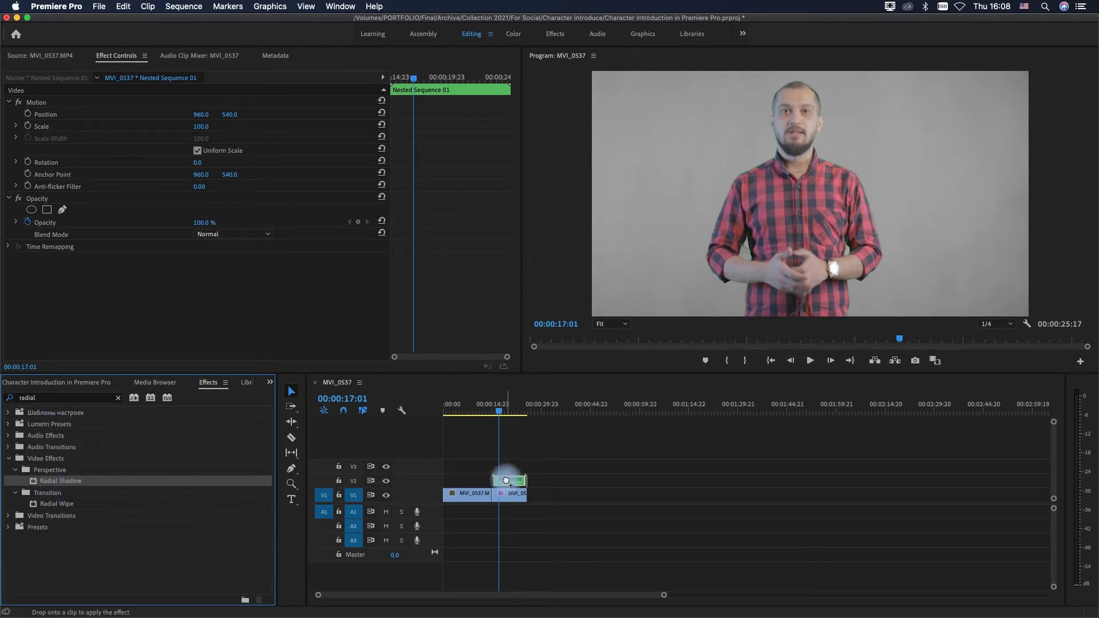
{"action": "scroll", "coordinate": [108, 296], "scroll_direction": "down", "scroll_amount": 3}
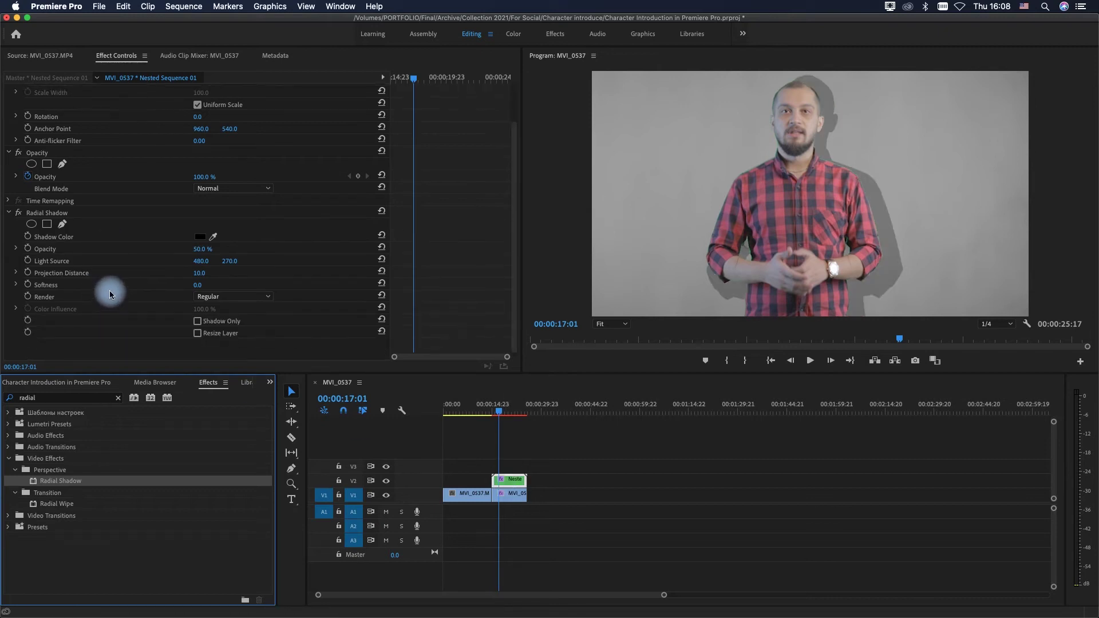
{"action": "left_click", "coordinate": [200, 239]}
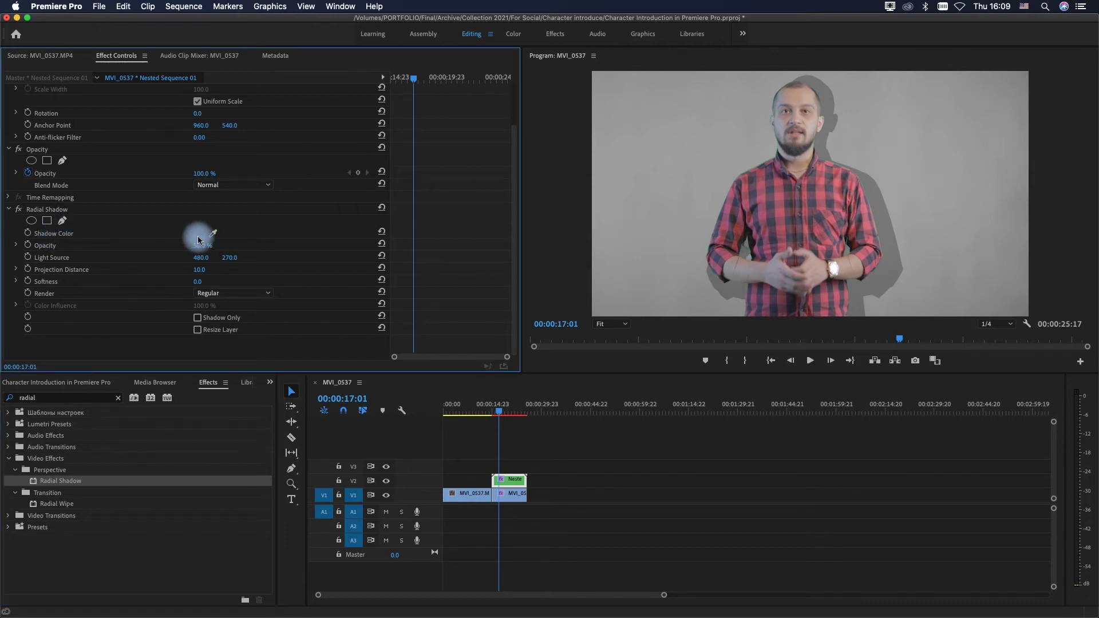
Set the Radial Shadow colour to white and its opacity to 100%
{"action": "left_click", "coordinate": [199, 234]}
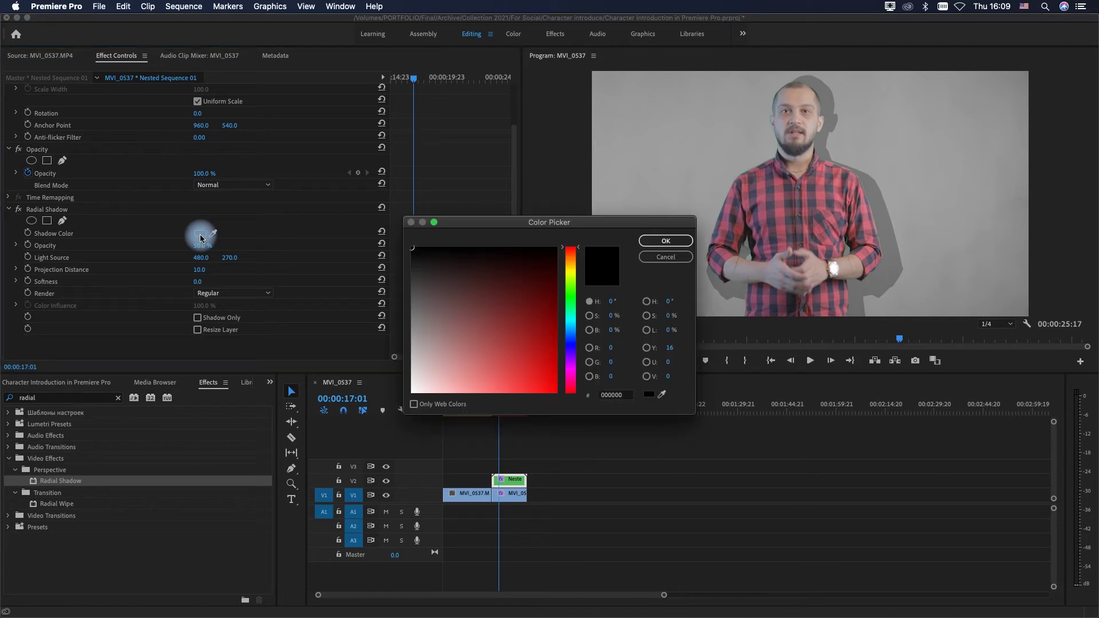
{"action": "left_click_drag", "start_coordinate": [424, 378], "coordinate": [396, 414]}
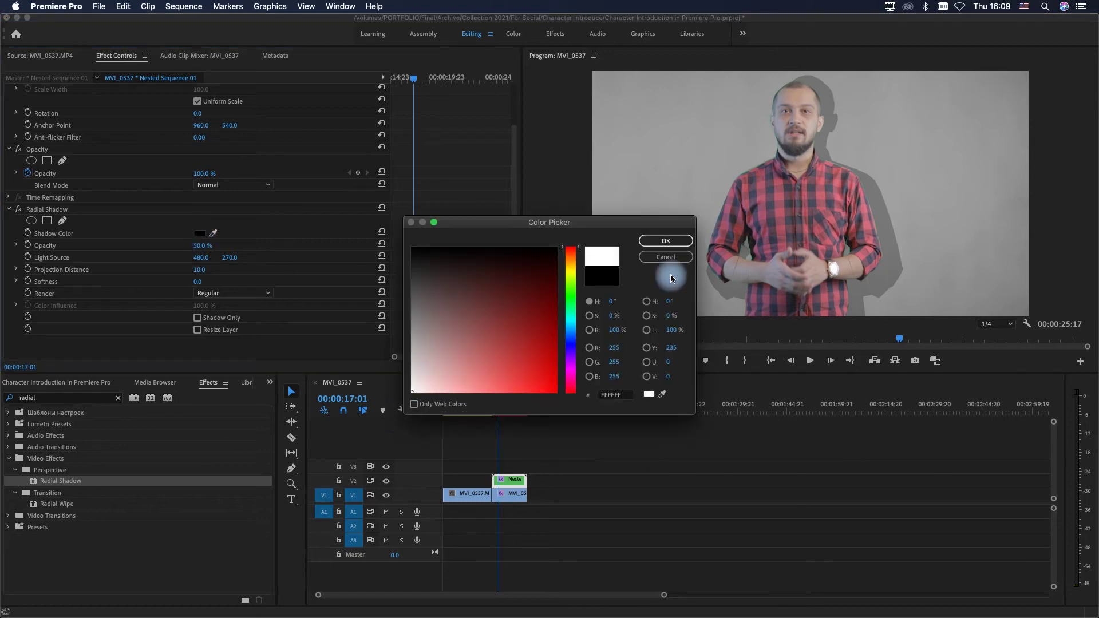
{"action": "left_click", "coordinate": [666, 241]}
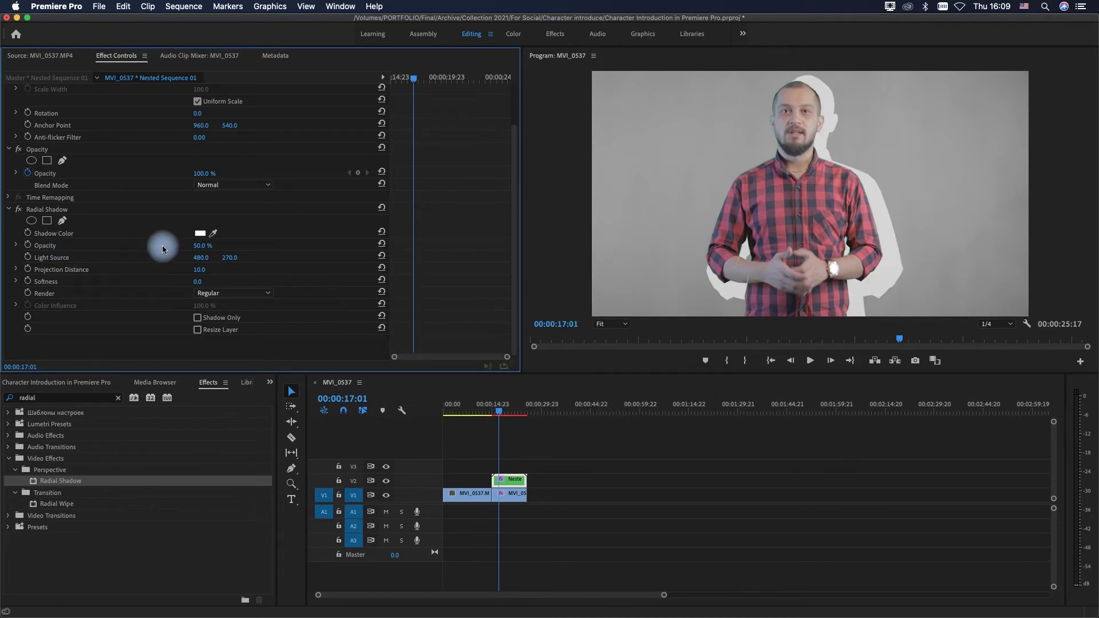
{"action": "left_click_drag", "start_coordinate": [196, 245], "coordinate": [203, 248]}
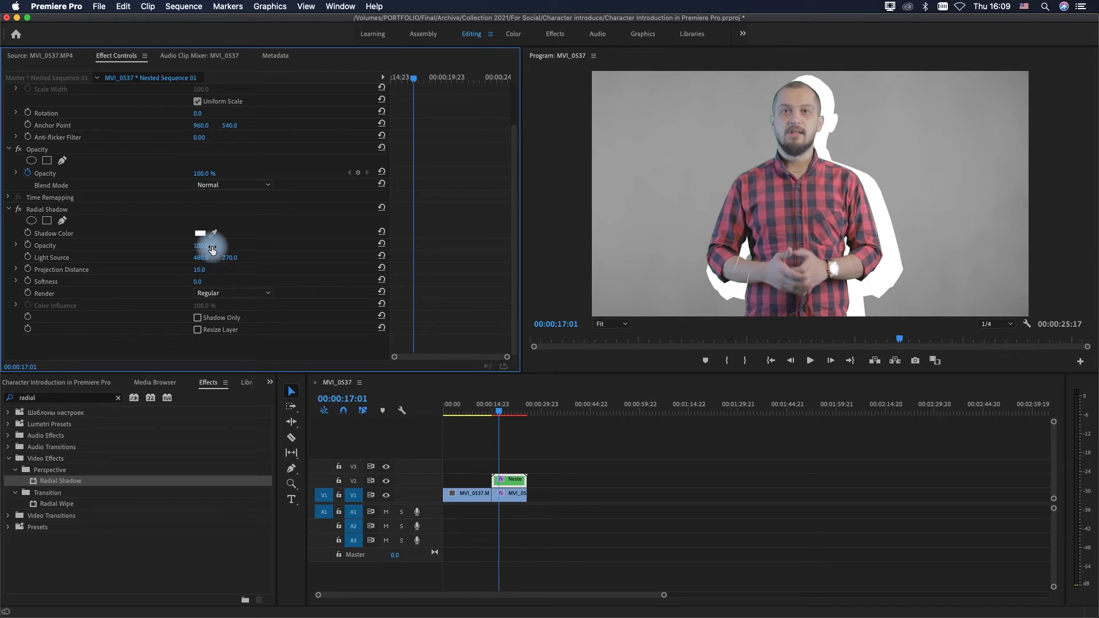
Set Light Source to about 899/400 and Projection Distance to 4.0 for an even outline
{"action": "left_click_drag", "start_coordinate": [196, 258], "coordinate": [229, 256]}
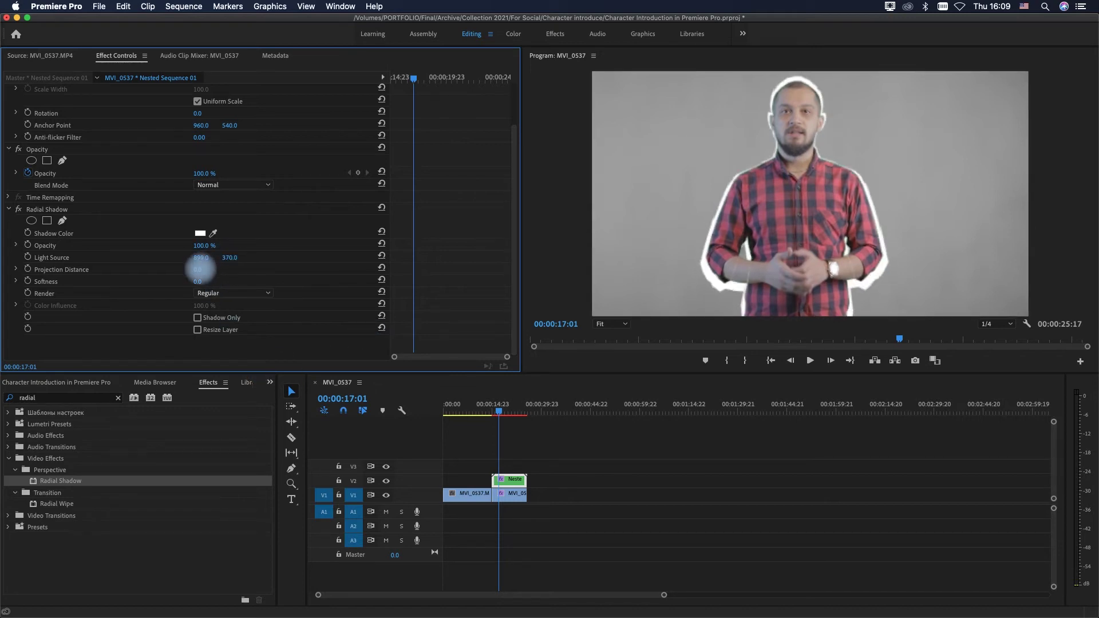
{"action": "left_click_drag", "start_coordinate": [205, 269], "coordinate": [209, 270]}
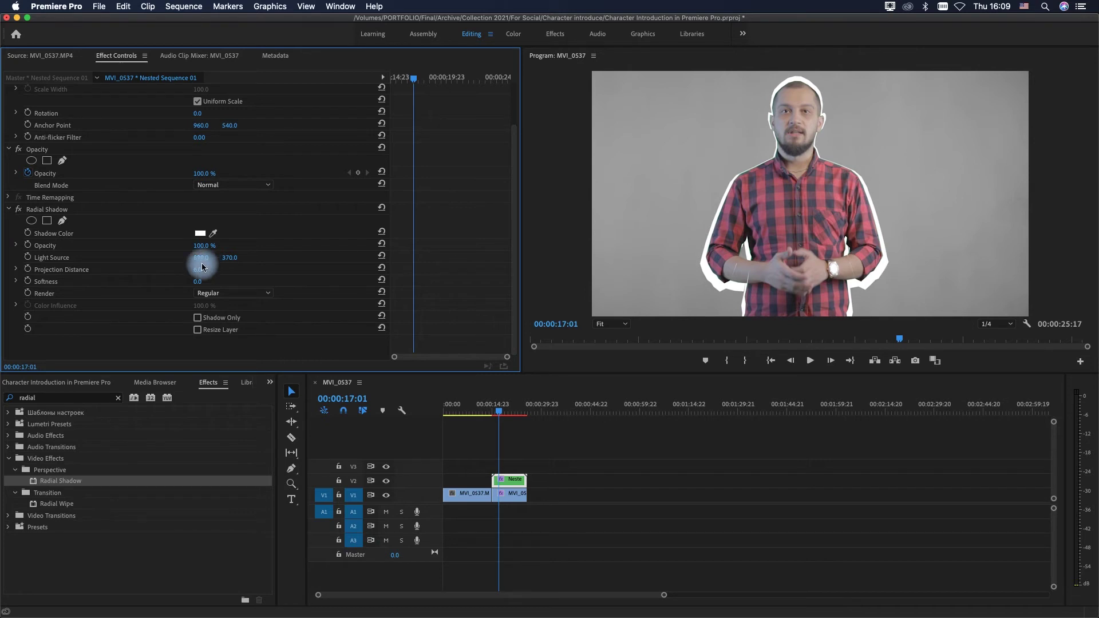
{"action": "left_click", "coordinate": [201, 269]}
{"action": "type", "text": "4"}
{"action": "key", "text": "Return"}
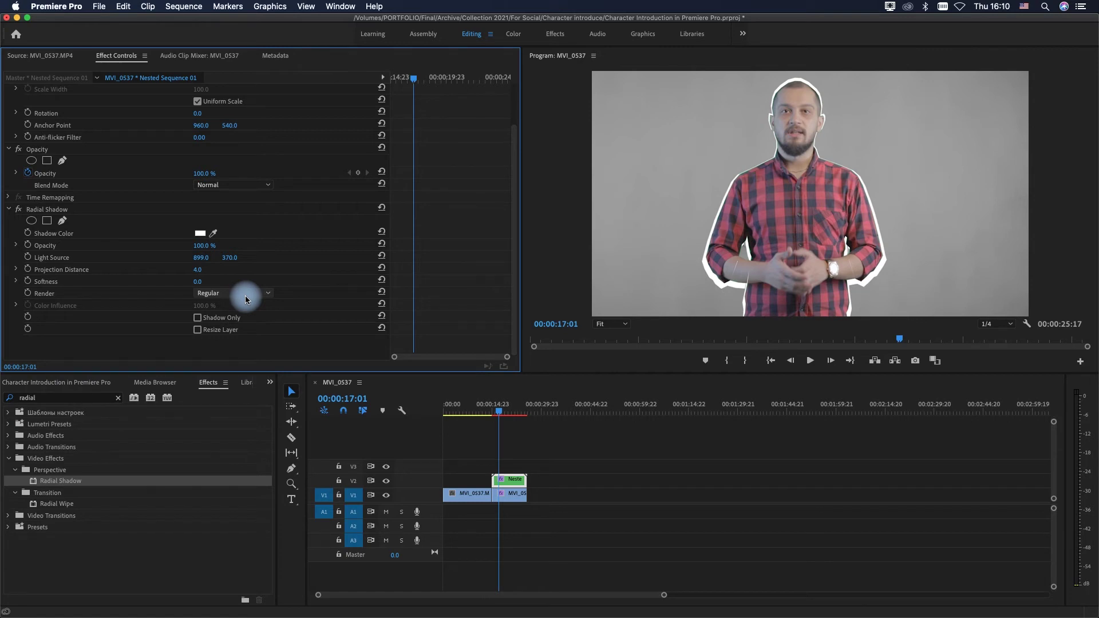
{"action": "left_click_drag", "start_coordinate": [229, 258], "coordinate": [235, 258]}
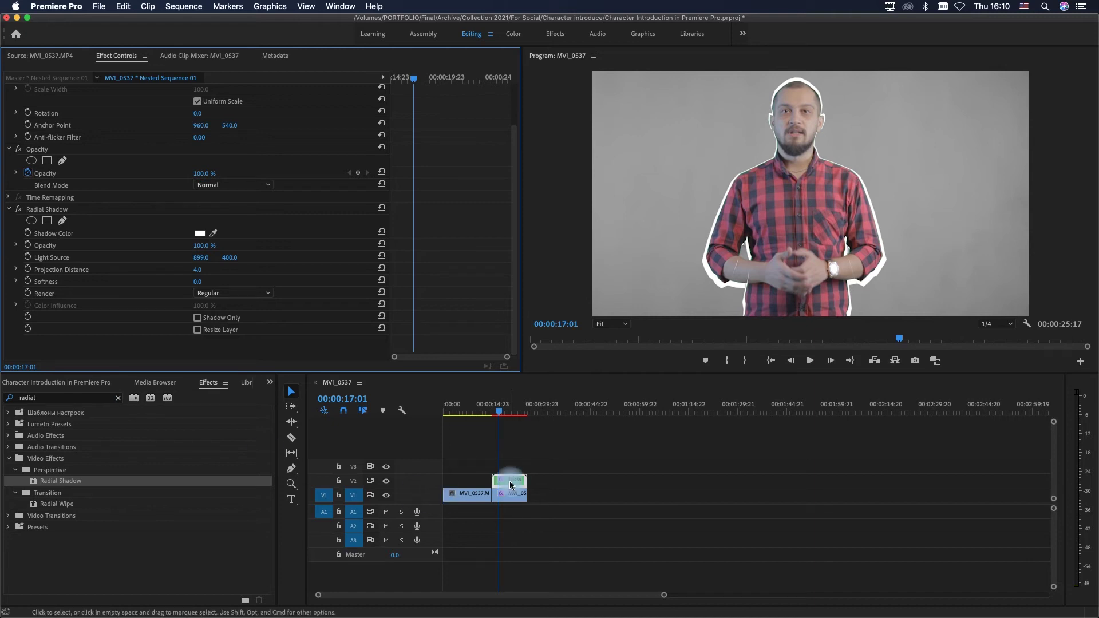
Move Nested Sequence 01 up to a higher video track and show the Project panel
{"action": "left_click_drag", "start_coordinate": [512, 486], "coordinate": [509, 453]}
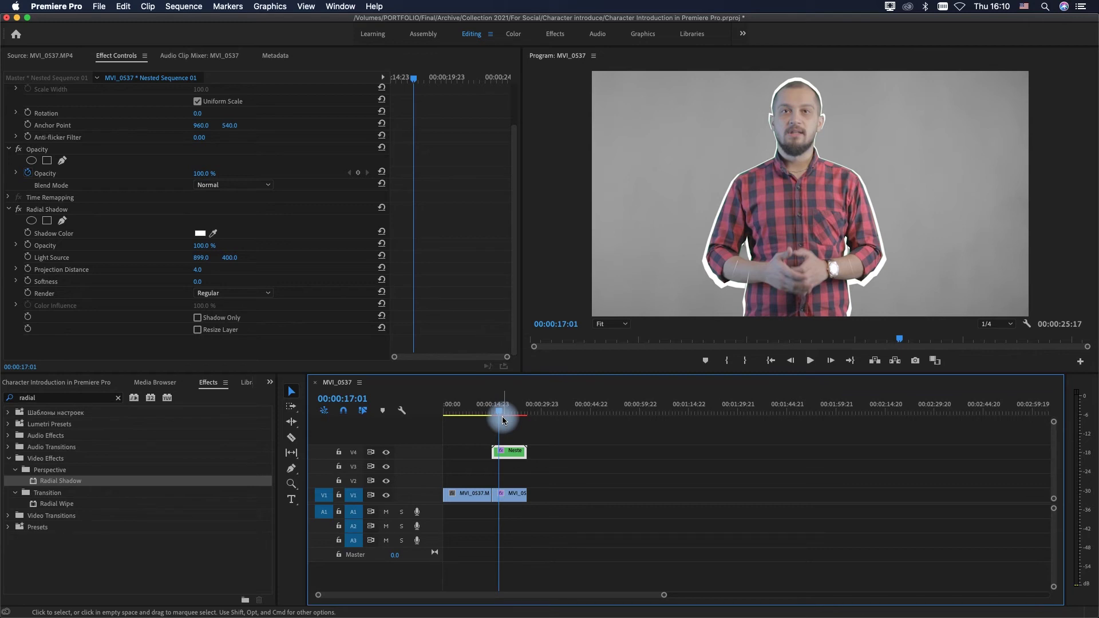
{"action": "left_click", "coordinate": [32, 382]}
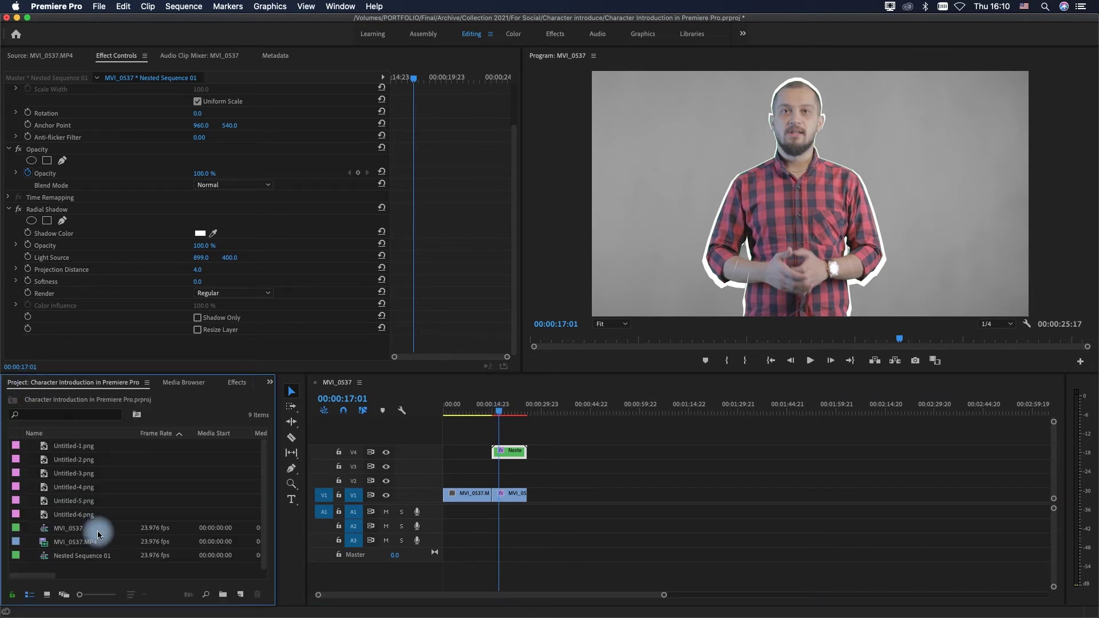
Place the Untitled-2.png brush-stroke image on track V2 from the Source monitor
{"action": "double_click", "coordinate": [46, 450]}
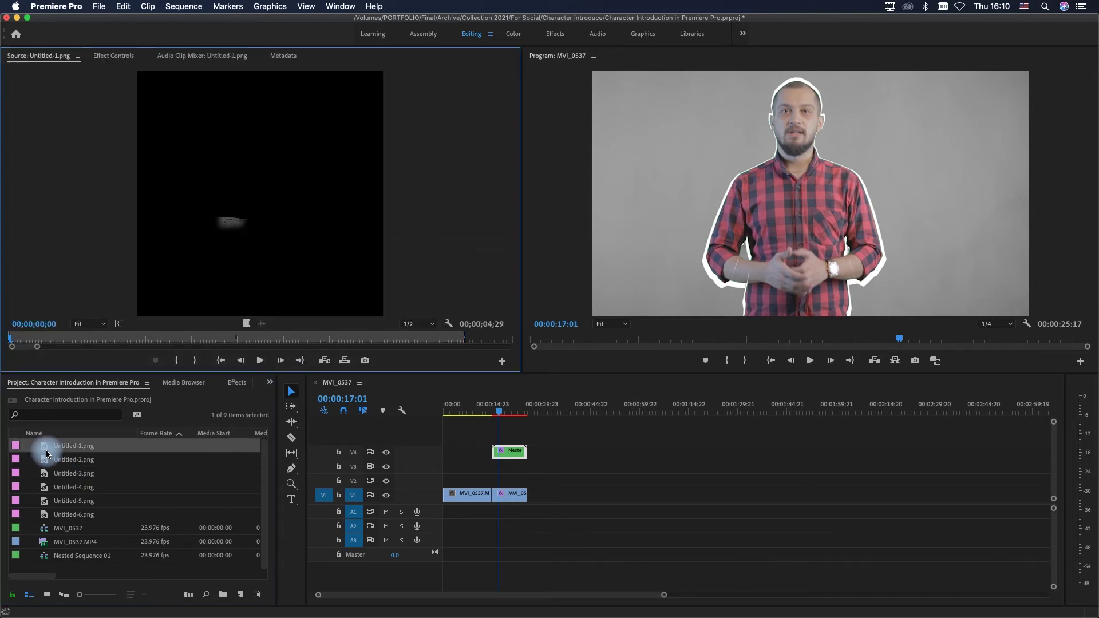
{"action": "double_click", "coordinate": [45, 459]}
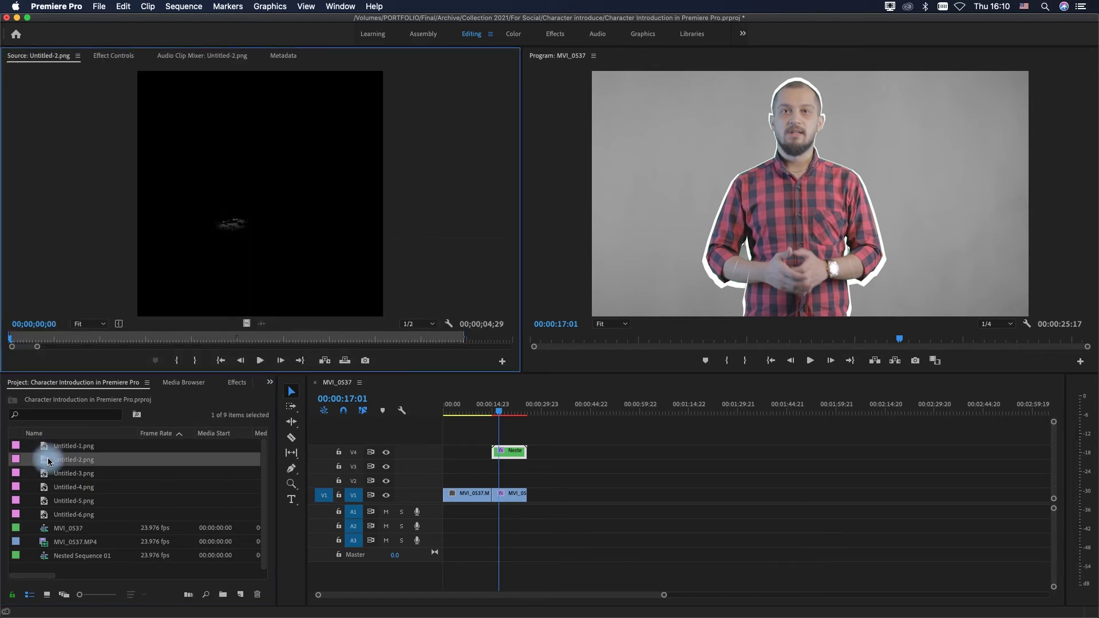
{"action": "left_click_drag", "start_coordinate": [242, 322], "coordinate": [525, 481]}
Enlarge the brush-stroke image to Scale 203.0 in Effect Controls
{"action": "left_click", "coordinate": [523, 481]}
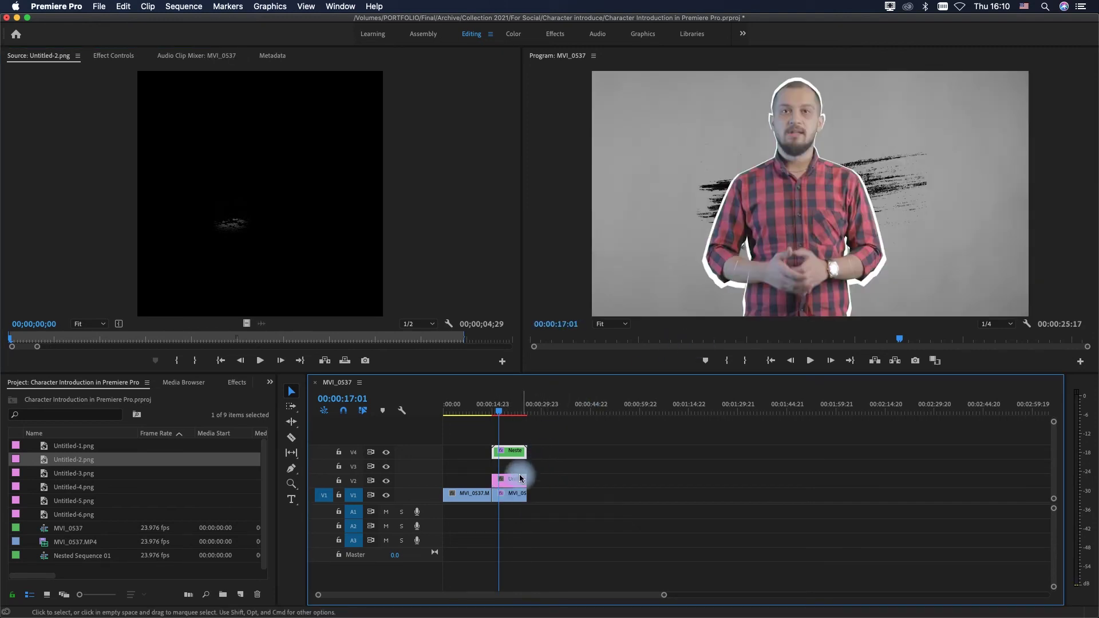
{"action": "left_click", "coordinate": [118, 56]}
{"action": "left_click_drag", "start_coordinate": [201, 126], "coordinate": [212, 123]}
{"action": "left_click", "coordinate": [593, 215]}
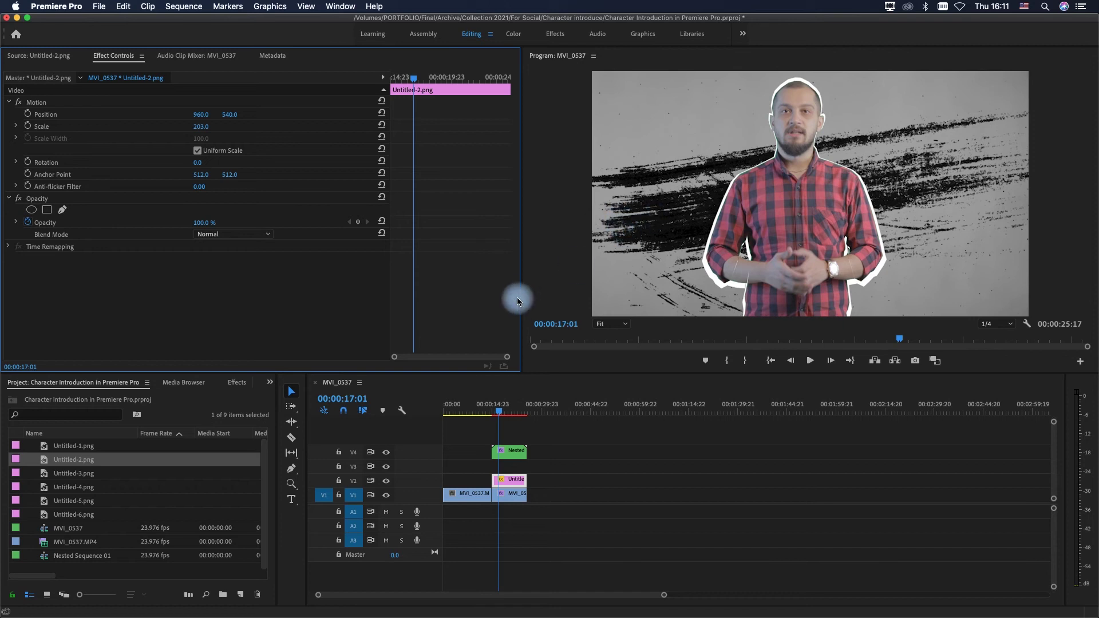
Type the presenter's full name as a title in a text box at the frame's upper left
{"action": "left_click", "coordinate": [291, 500]}
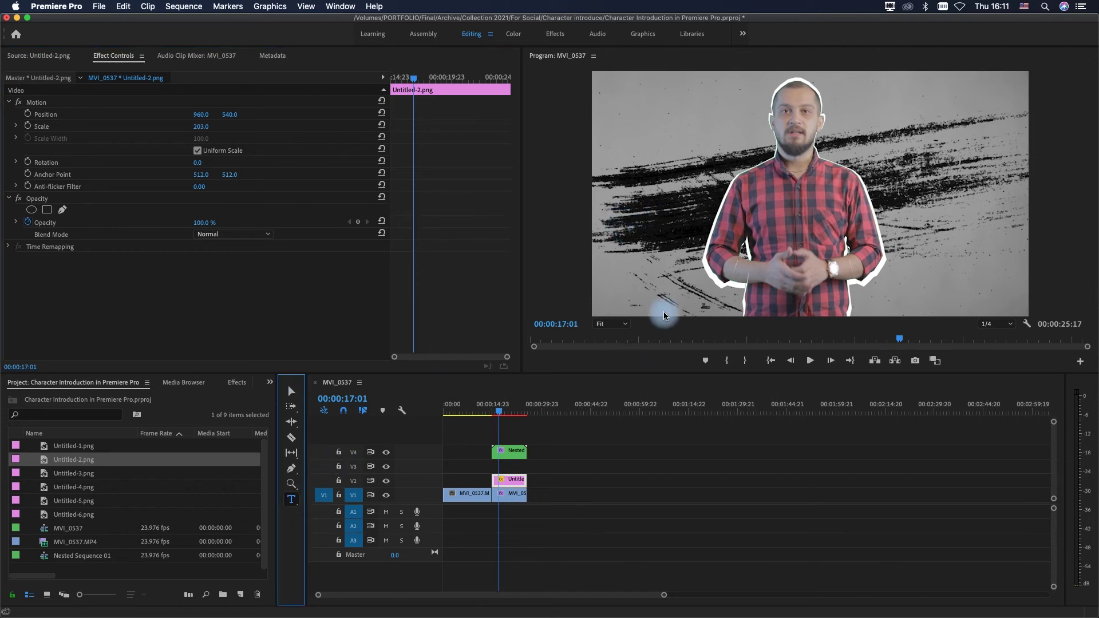
{"action": "left_click_drag", "start_coordinate": [738, 109], "coordinate": [602, 207]}
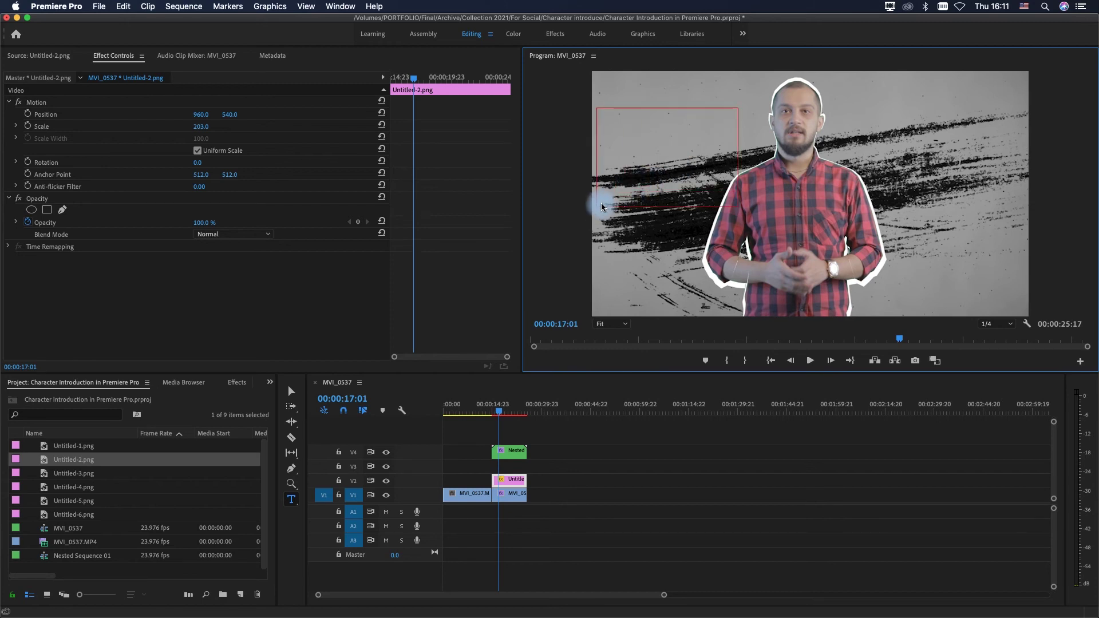
{"action": "left_click_drag", "start_coordinate": [602, 207], "coordinate": [602, 208]}
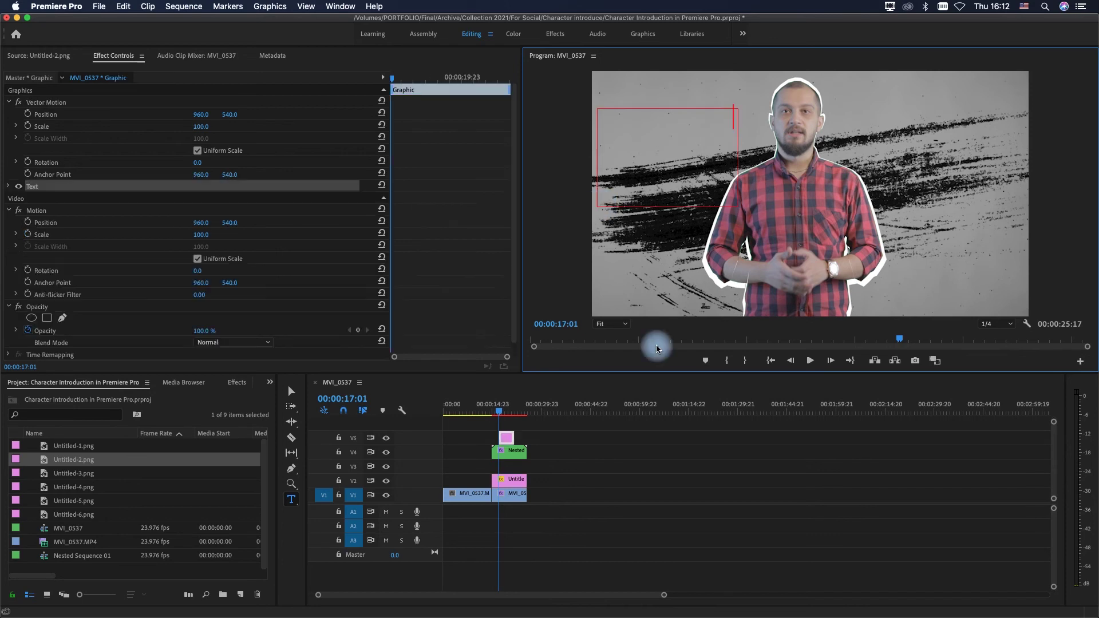
{"action": "type", "text": "Hamid Jahanshahi"}
{"action": "scroll", "coordinate": [98, 267], "scroll_direction": "down", "scroll_amount": 1}
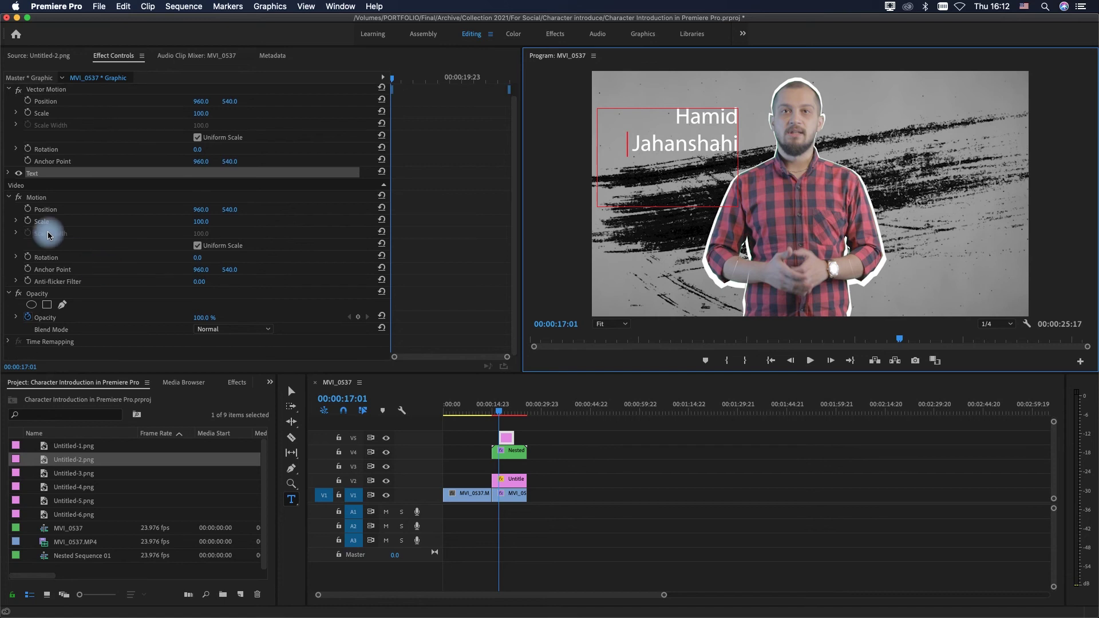
{"action": "left_click", "coordinate": [8, 174]}
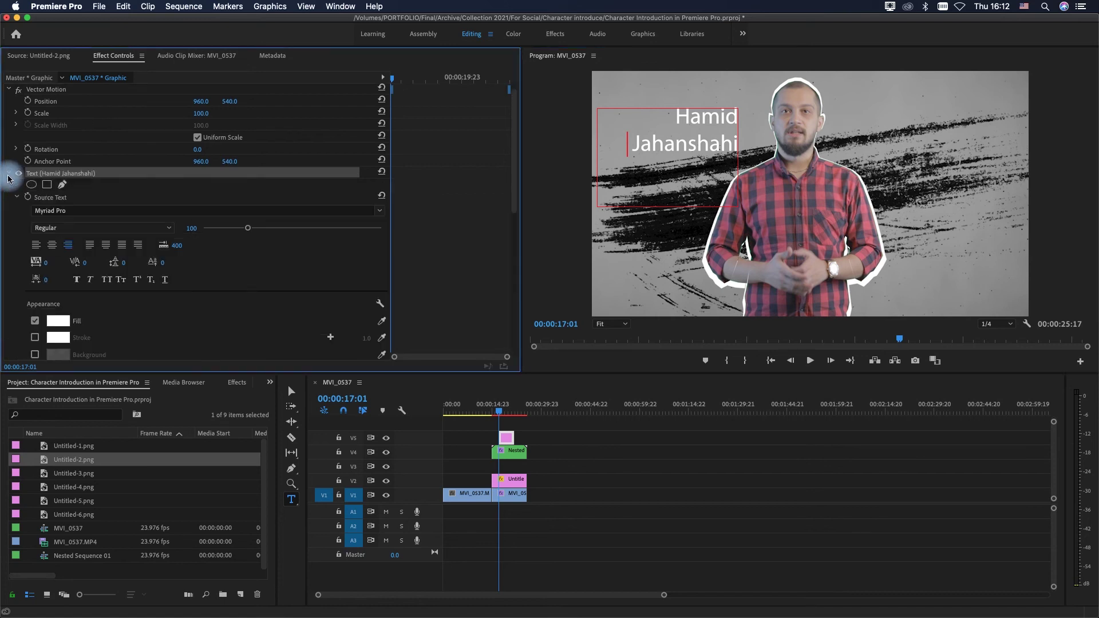
{"action": "left_click", "coordinate": [245, 259]}
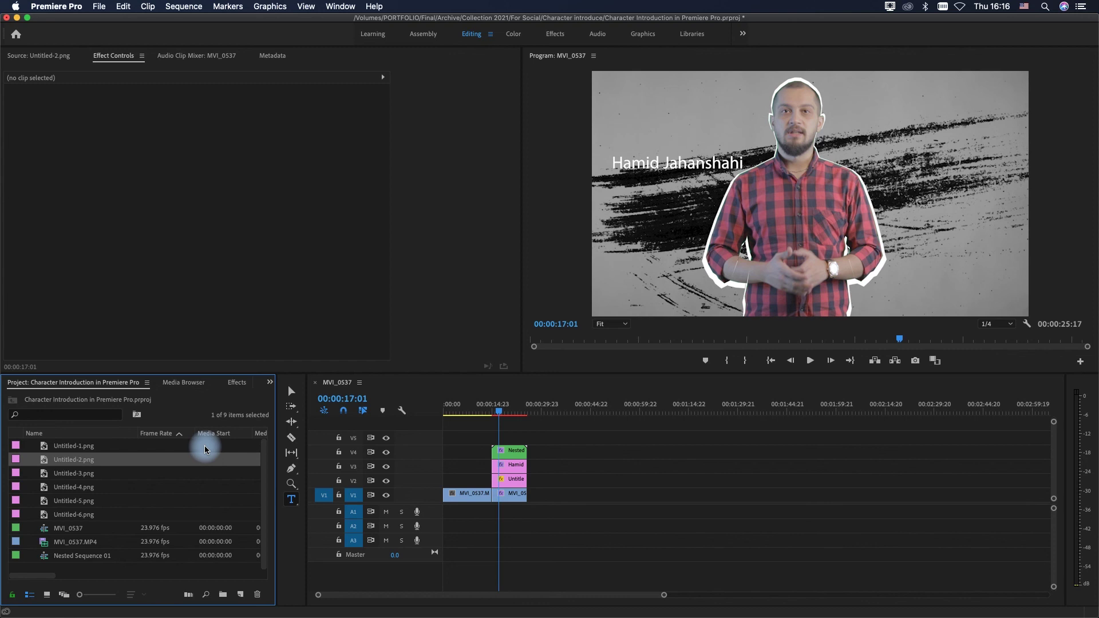
Search effects for 'chang' and apply Change to Color to the brush-stroke clip on V2
{"action": "left_click", "coordinate": [236, 382]}
{"action": "left_click", "coordinate": [84, 398]}
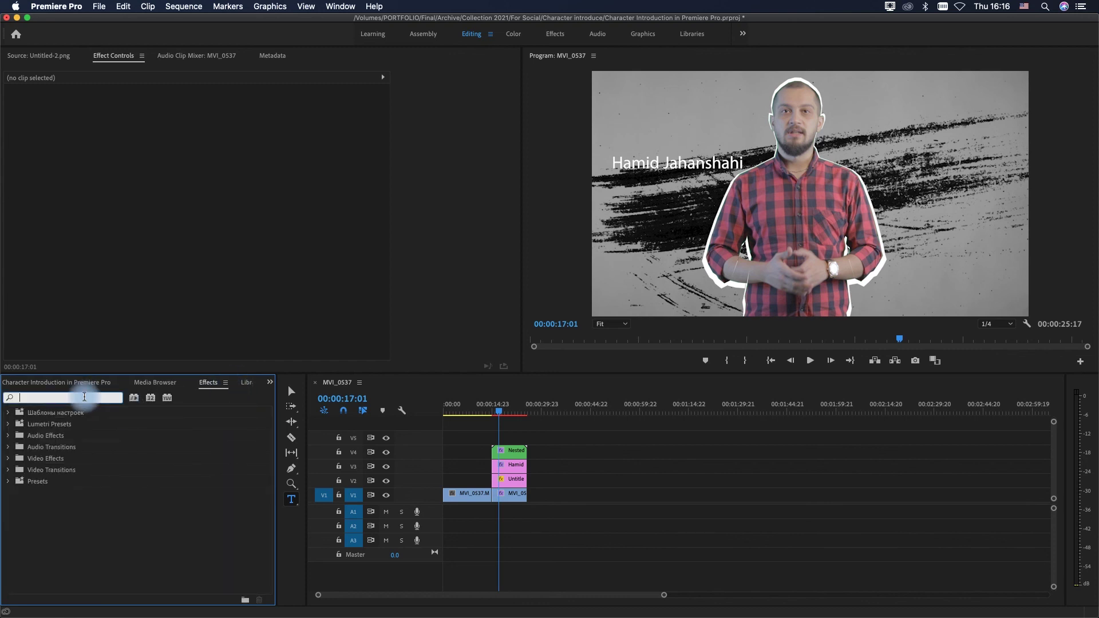
{"action": "type", "text": "change"}
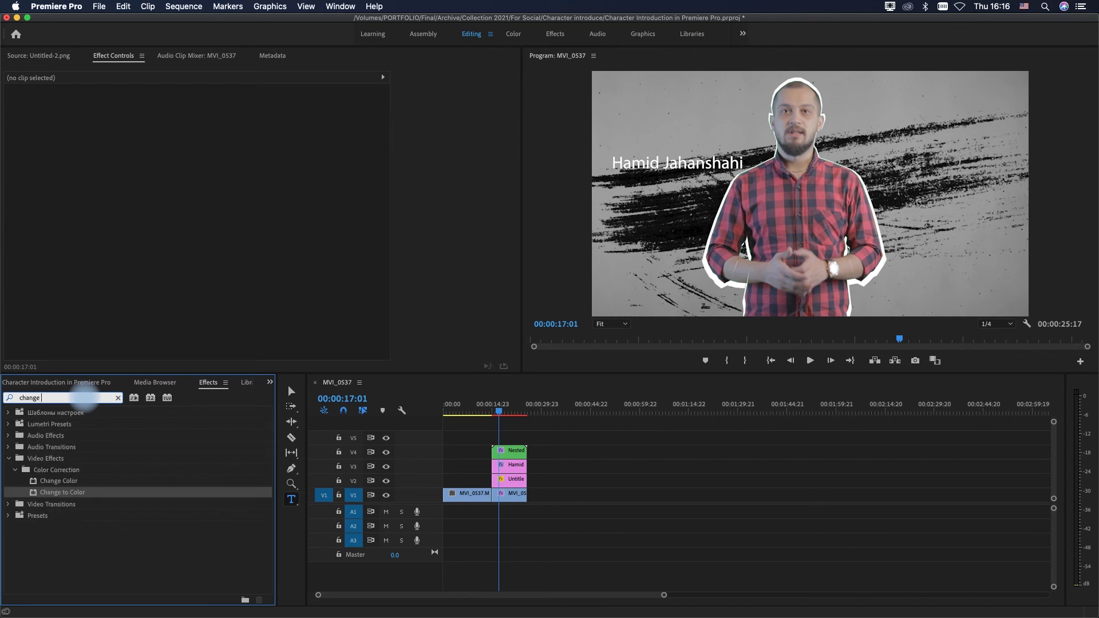
{"action": "left_click_drag", "start_coordinate": [63, 493], "coordinate": [517, 484]}
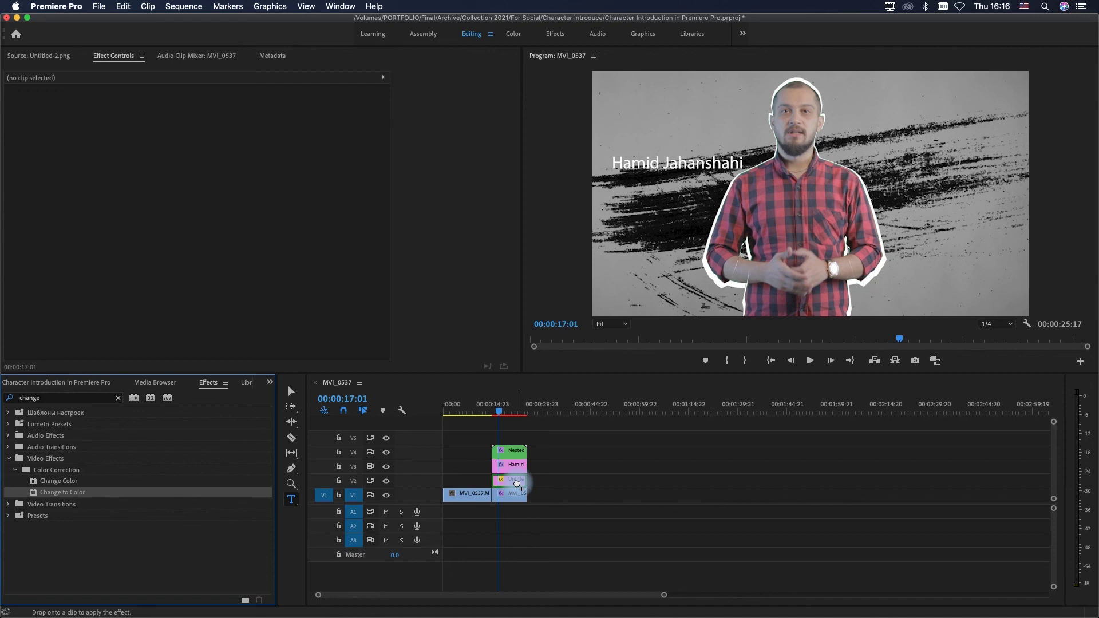
{"action": "left_click_drag", "start_coordinate": [517, 484], "coordinate": [515, 483]}
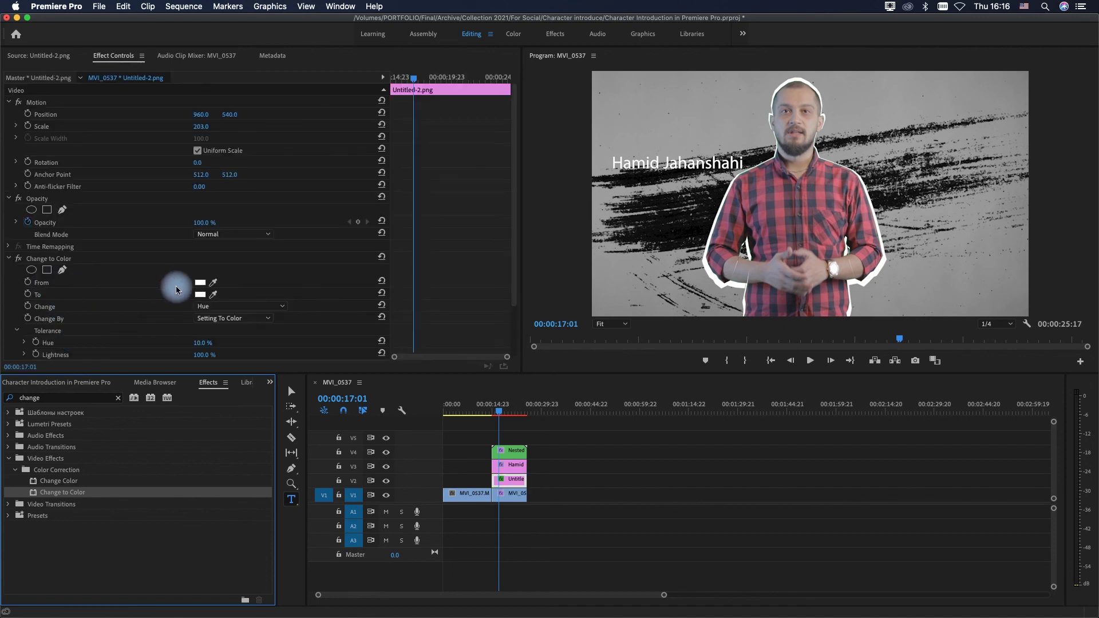
Sample From as the stroke's black, To as the shirt's red, and change Hue, Lightness & Saturation
{"action": "left_click", "coordinate": [213, 282]}
{"action": "left_click", "coordinate": [317, 301]}
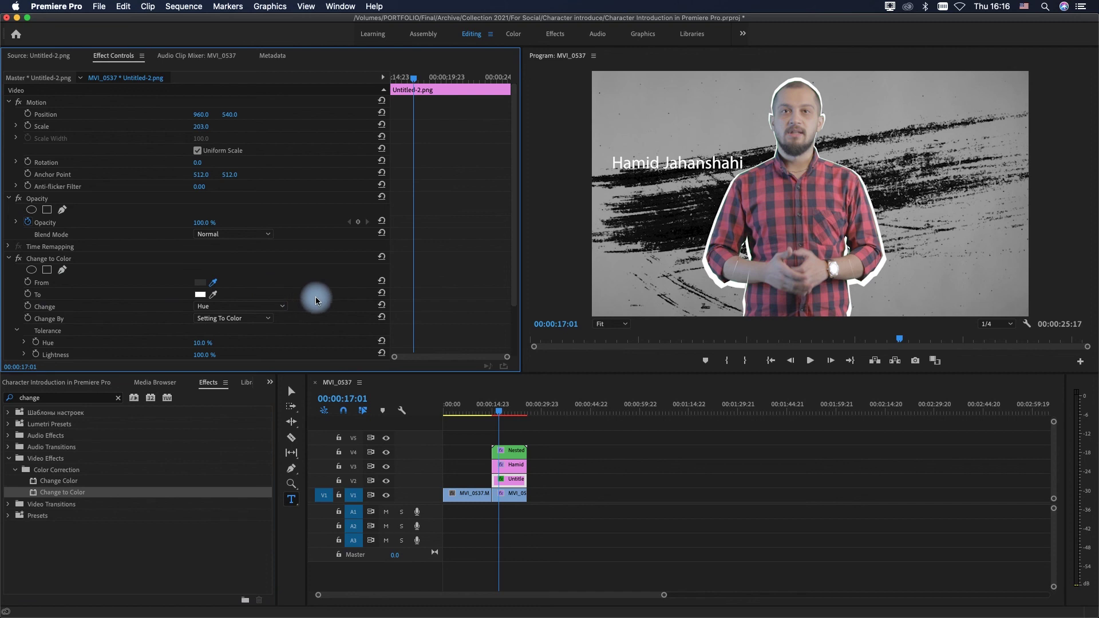
{"action": "left_click", "coordinate": [683, 233]}
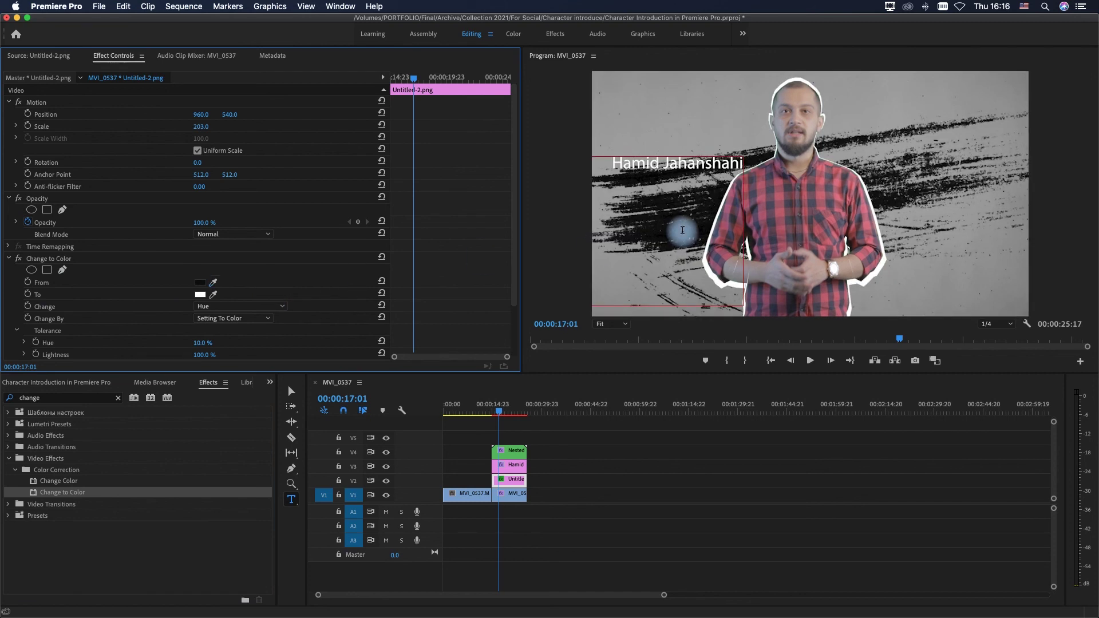
{"action": "left_click", "coordinate": [213, 295]}
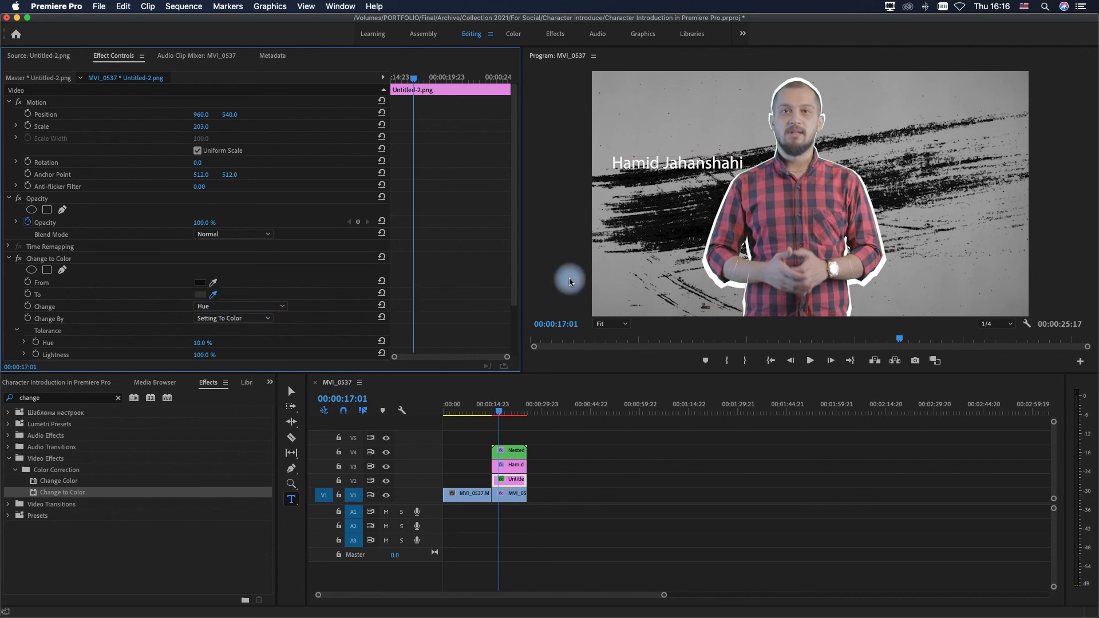
{"action": "left_click", "coordinate": [781, 218]}
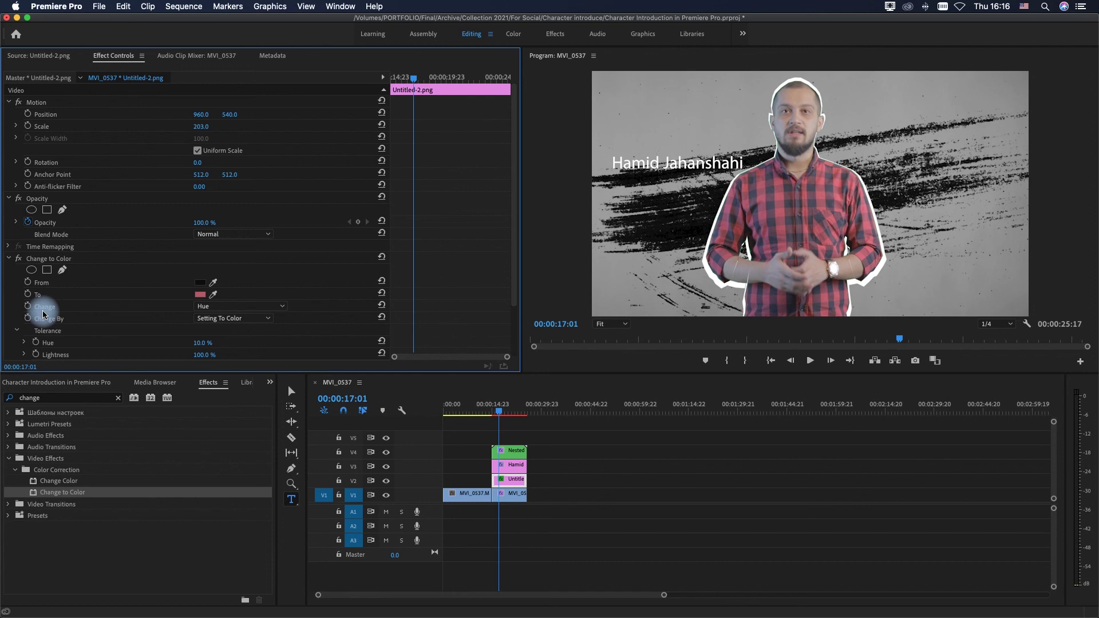
{"action": "left_click", "coordinate": [226, 310]}
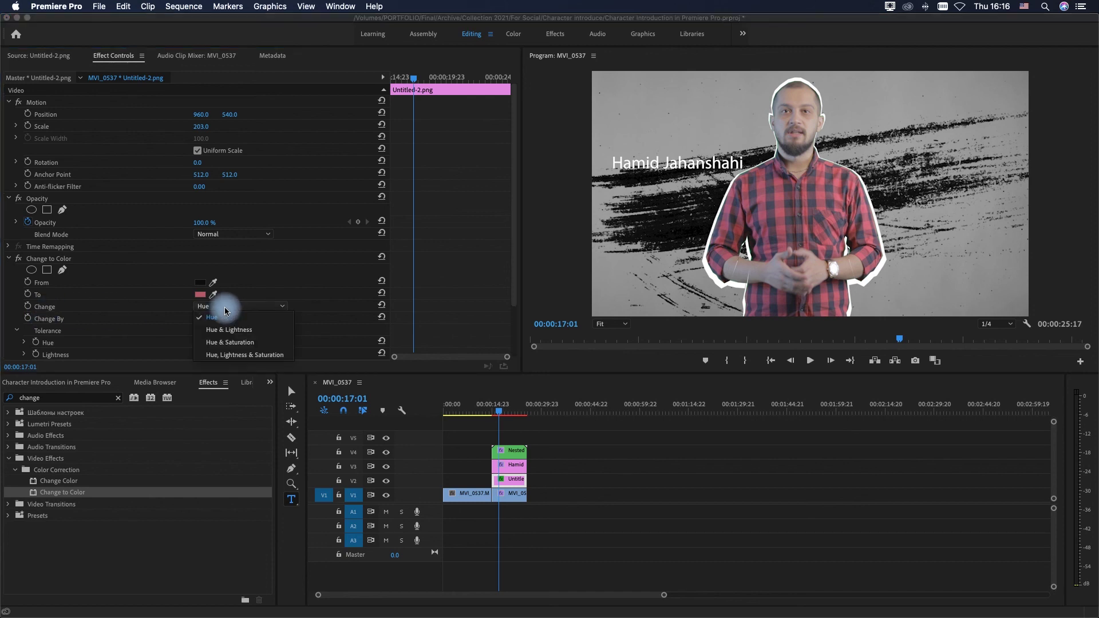
{"action": "left_click", "coordinate": [263, 356]}
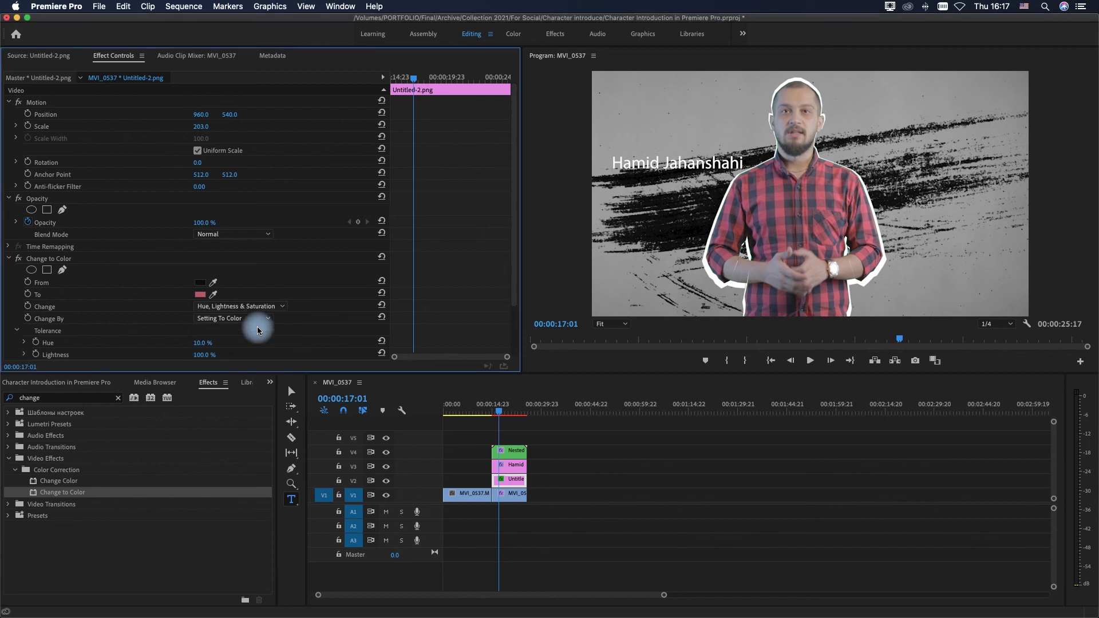
{"action": "scroll", "coordinate": [264, 359], "scroll_direction": "down", "scroll_amount": 3}
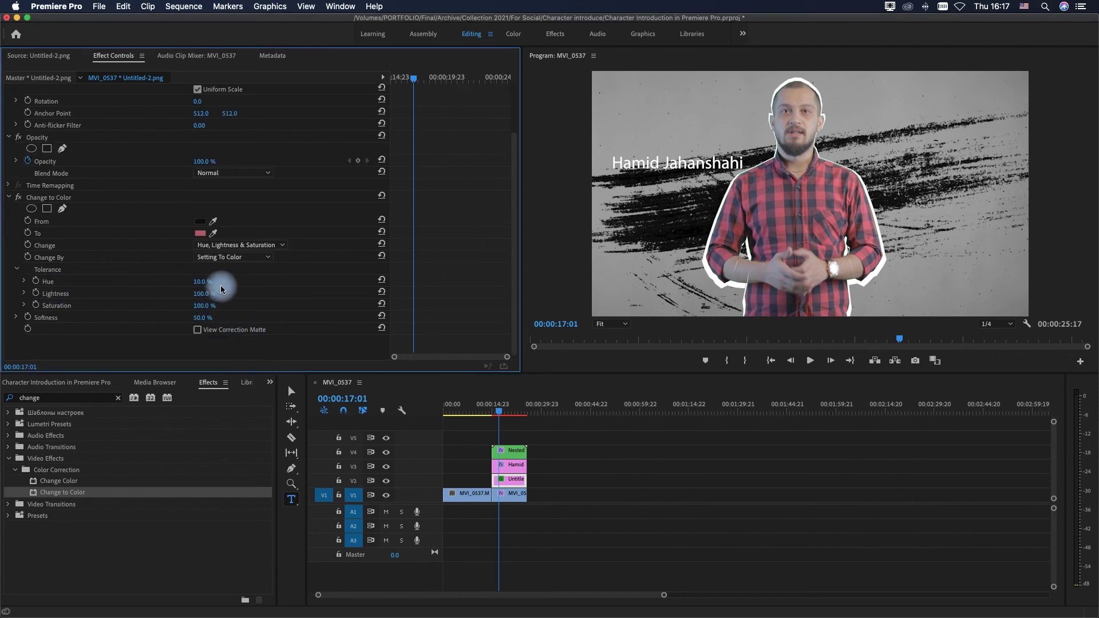
Set the Change to Color Hue tolerance to 100 %
{"action": "left_click", "coordinate": [202, 281]}
{"action": "type", "text": "100"}
{"action": "key", "text": "Return"}
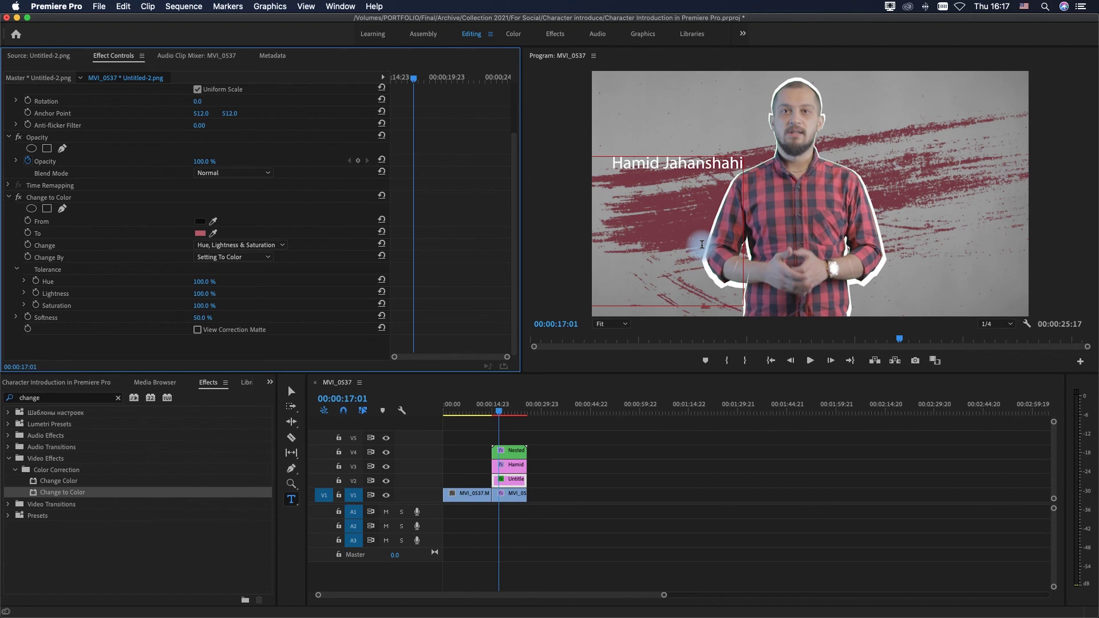
Change the To colour to bright green (0CE30B)
{"action": "left_click", "coordinate": [200, 233]}
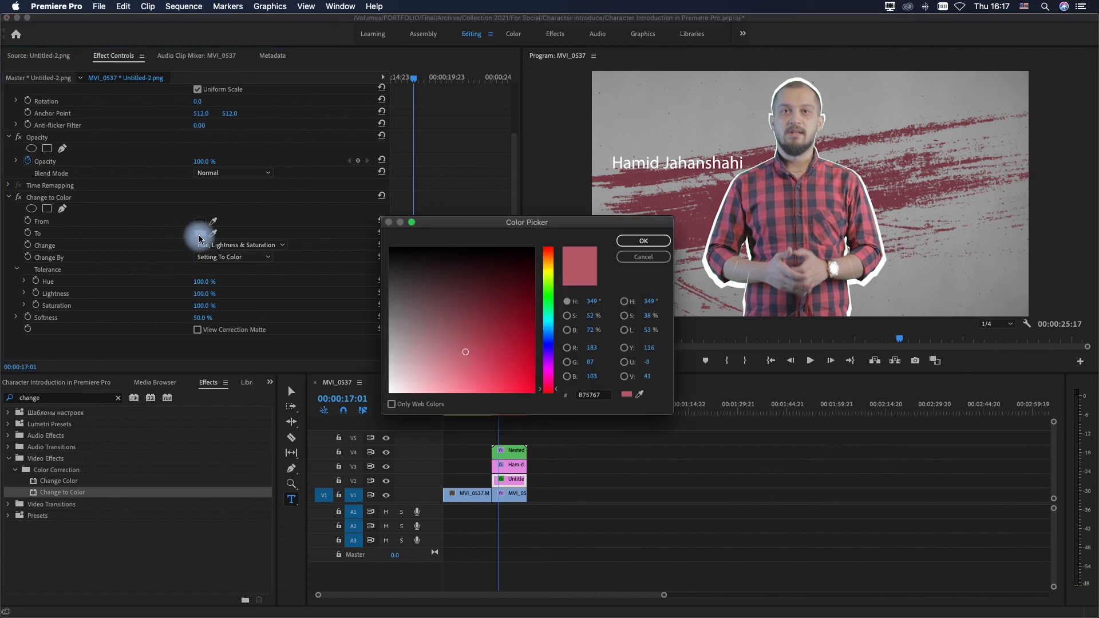
{"action": "left_click", "coordinate": [549, 296]}
{"action": "left_click", "coordinate": [528, 377]}
{"action": "left_click", "coordinate": [641, 241]}
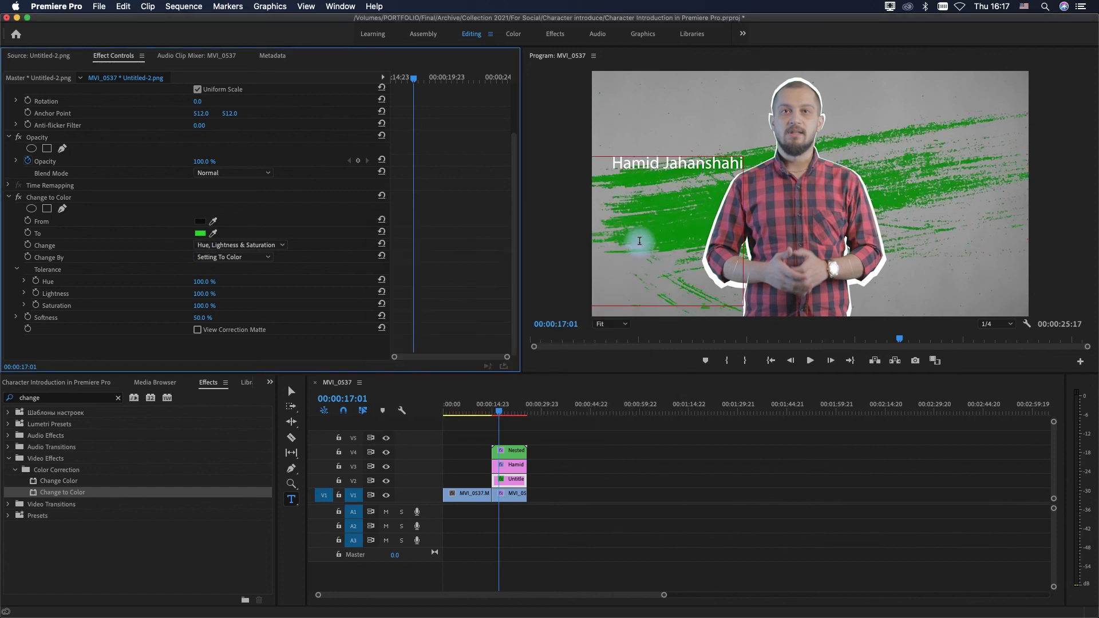